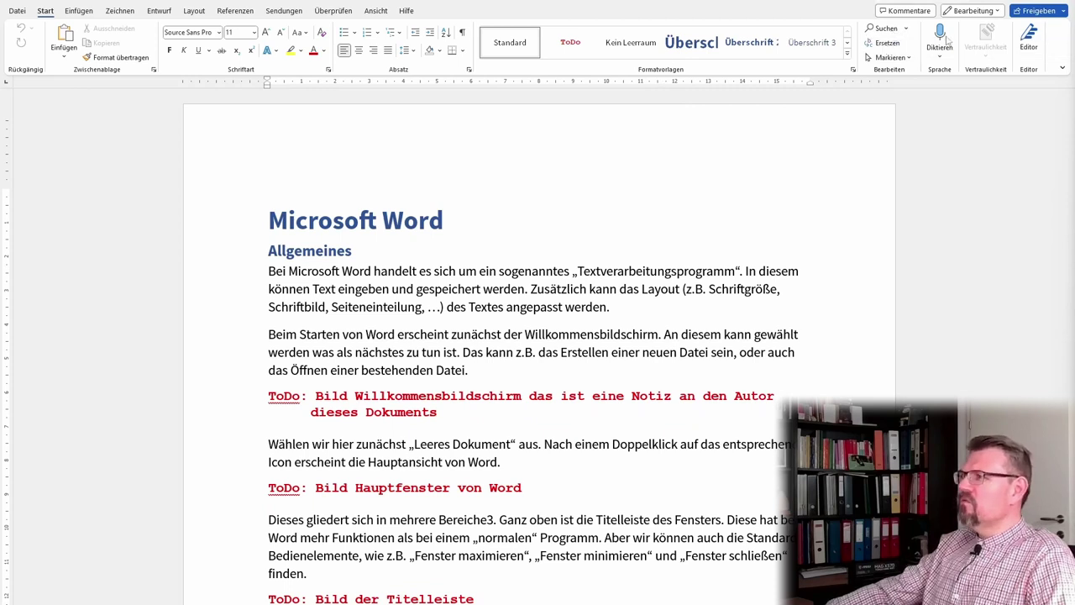
# - Search the document for 'To' in the Navigation pane and step through the ToDo notes
pyautogui.click(885, 30)
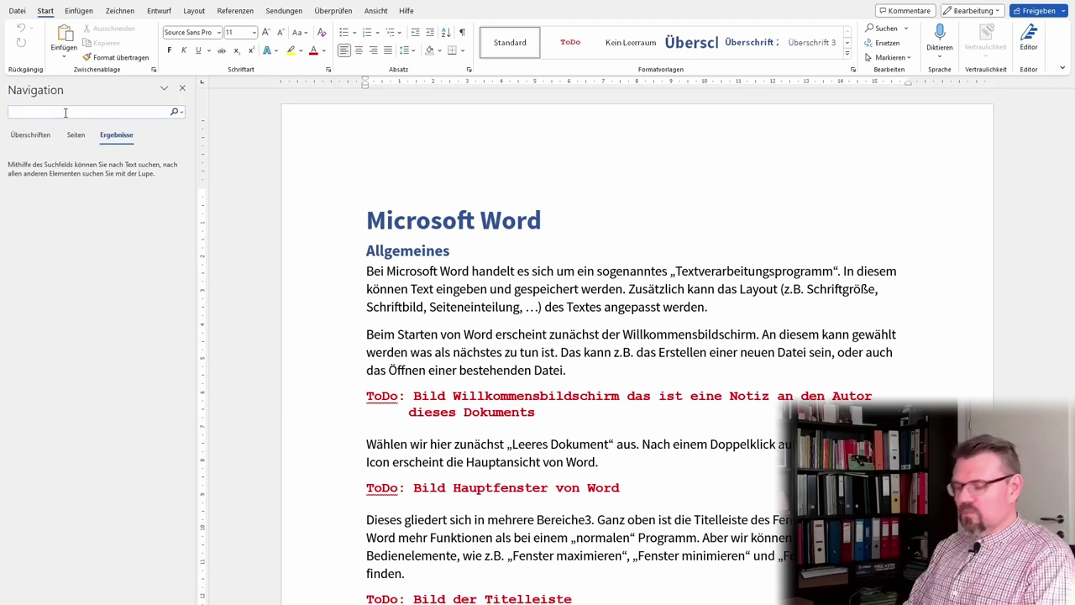
pyautogui.write('ToDo')
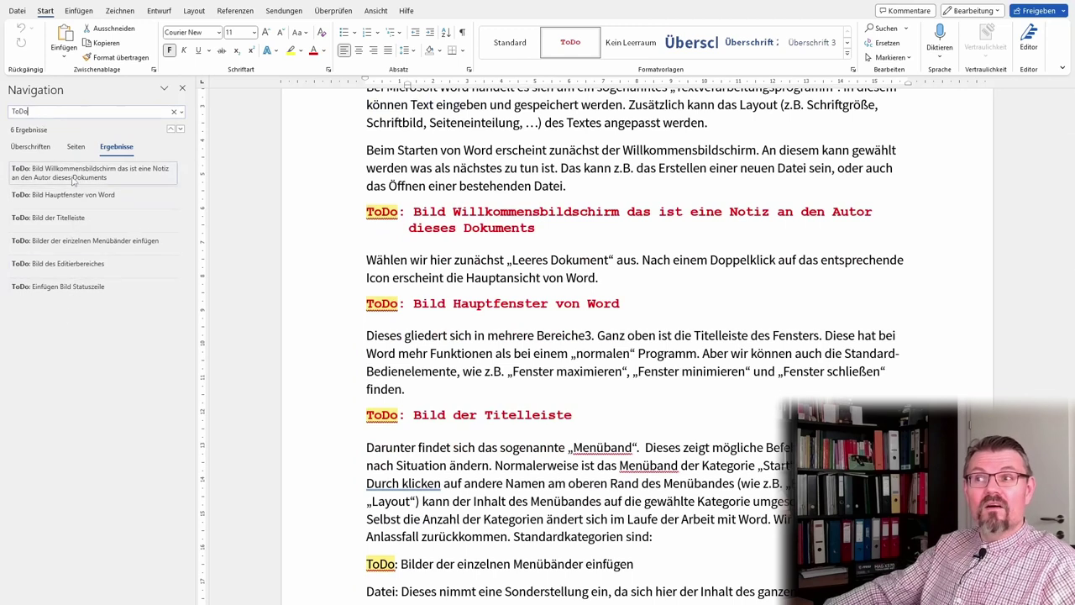
pyautogui.click(72, 195)
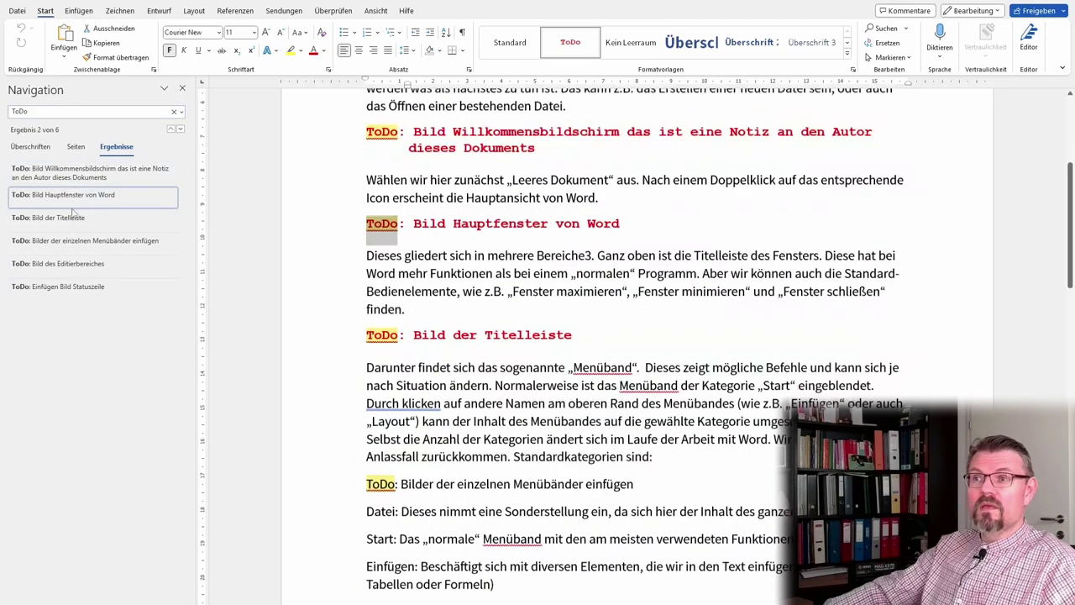
pyautogui.click(73, 220)
pyautogui.click(74, 244)
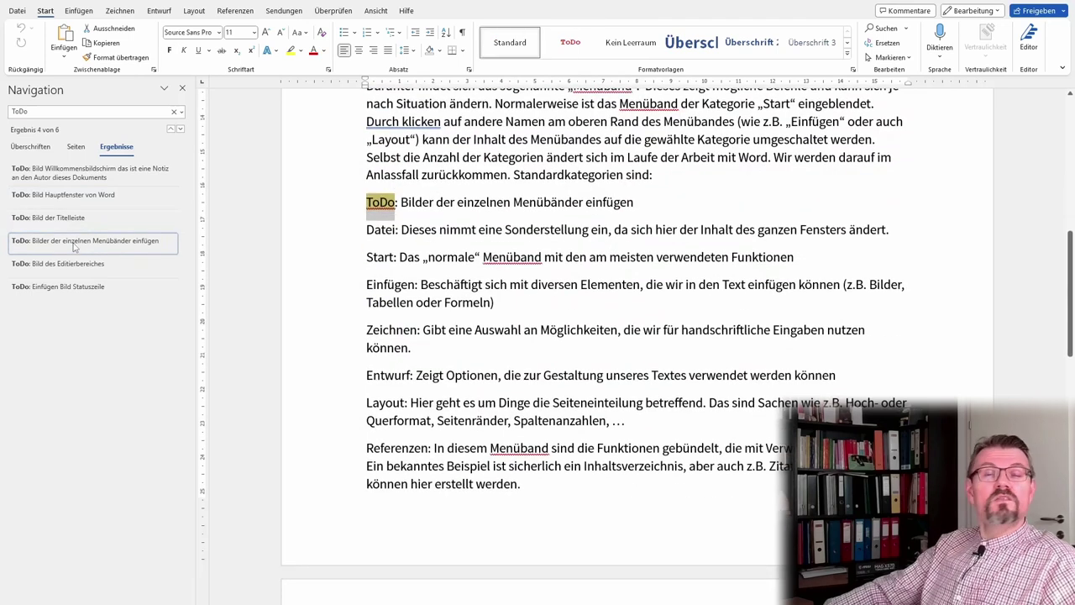
# - Apply the ToDo style to the Menübänder and Editierbereich notes, then close the search pane
pyautogui.click(470, 206)
pyautogui.click(570, 42)
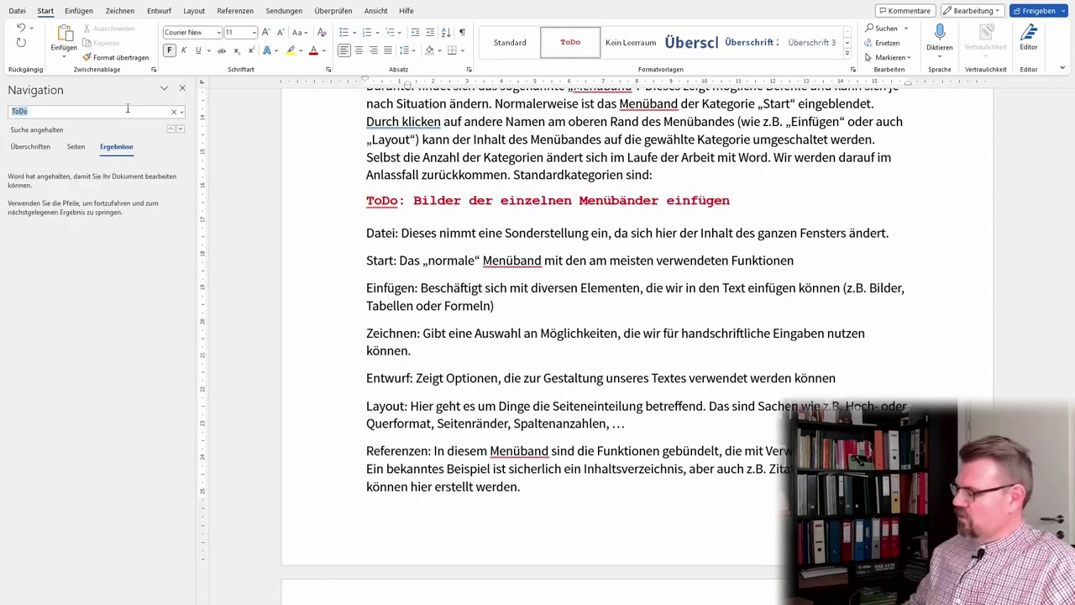
pyautogui.press('Return')
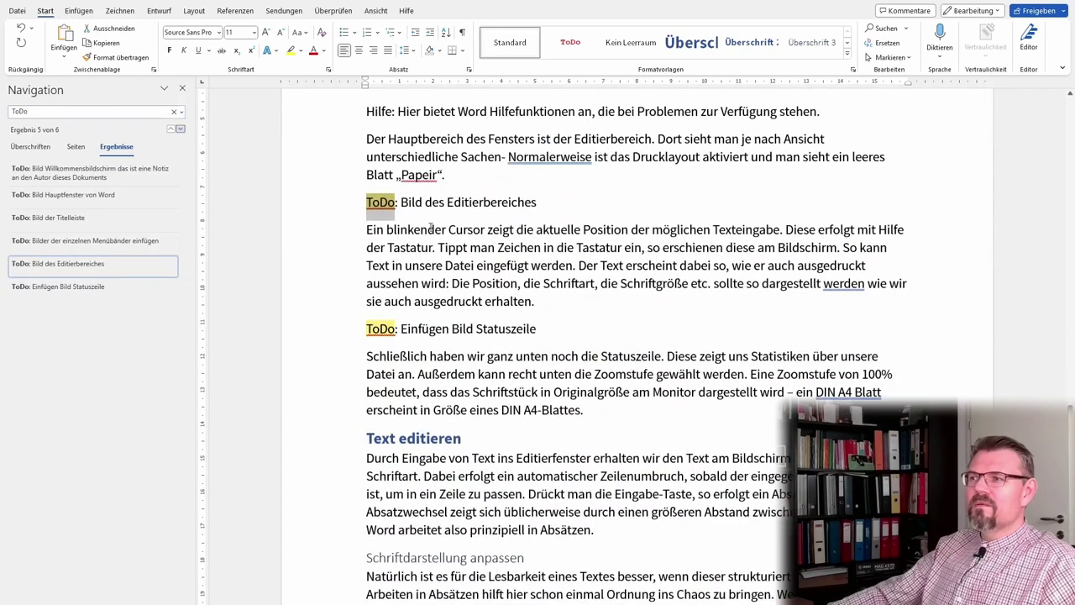
pyautogui.click(570, 42)
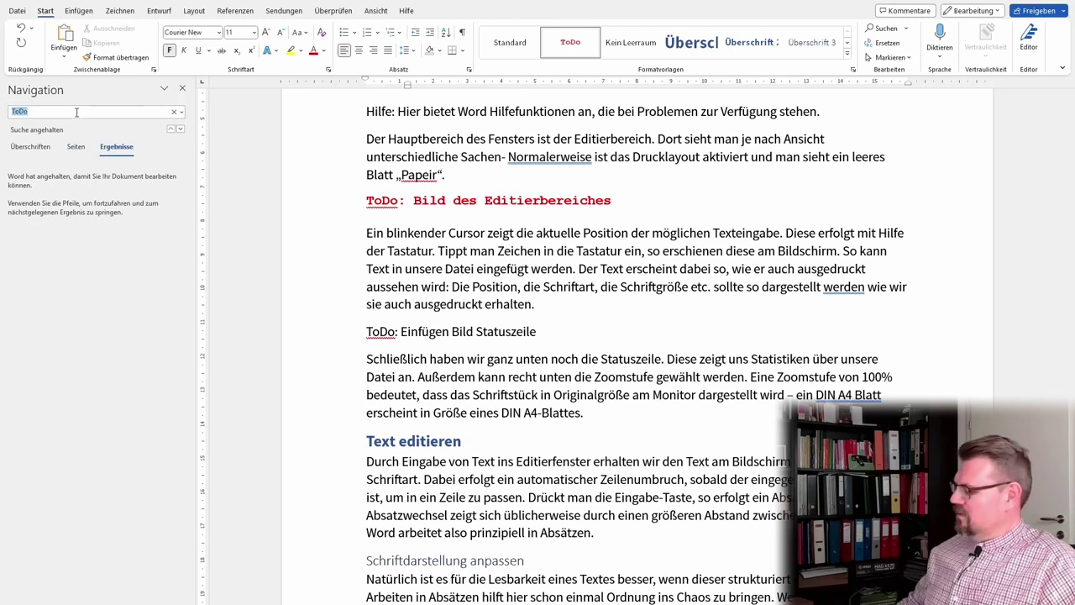
pyautogui.press('Return')
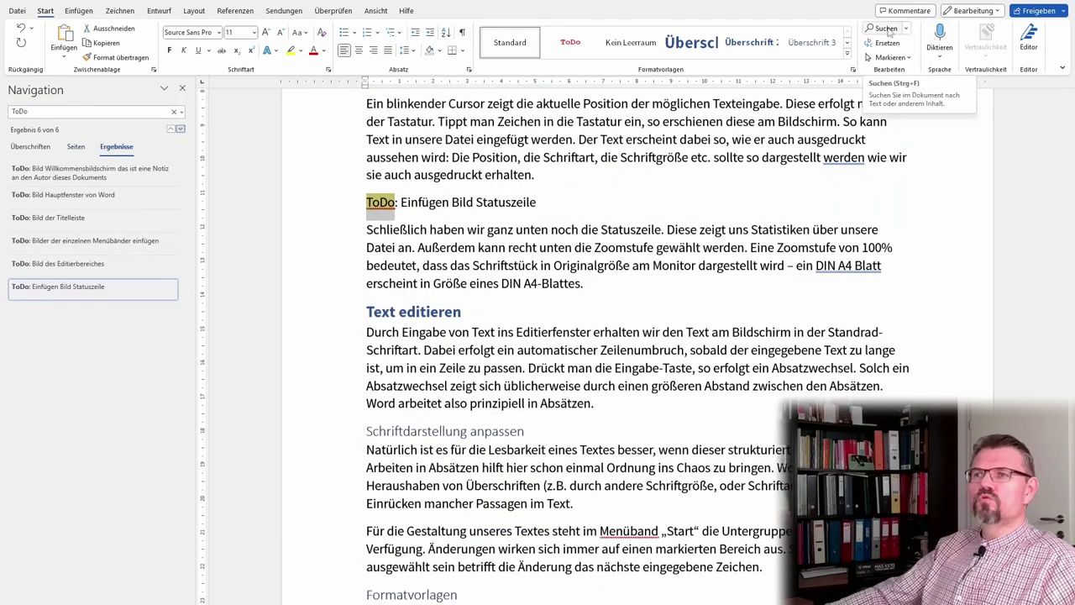
pyautogui.click(183, 89)
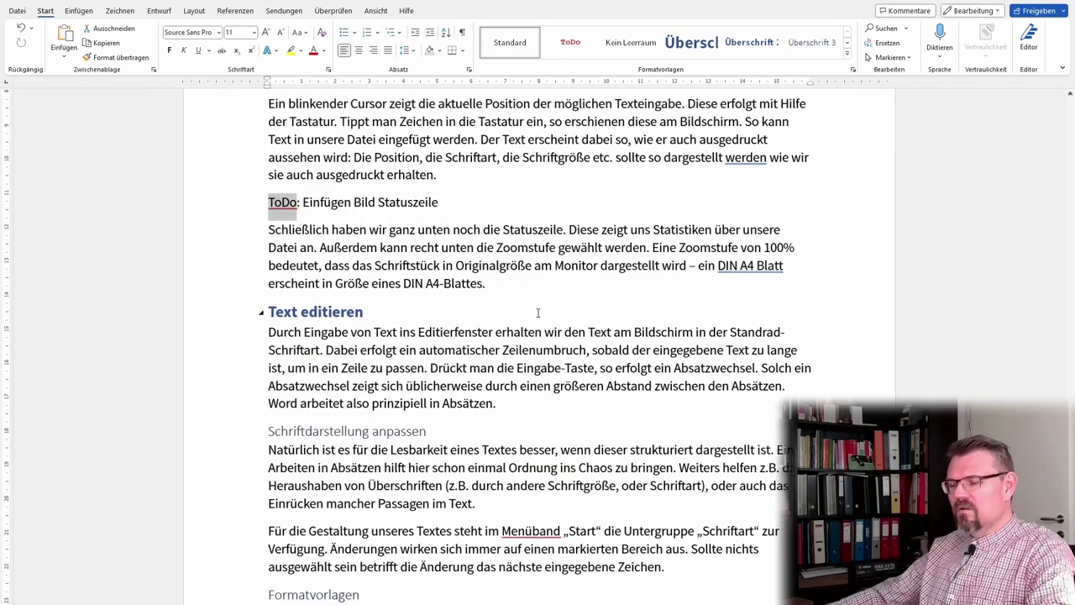
# - Apply the ToDo style to the 'Einfügen Bild Statuszeile' note
pyautogui.hotkey('ctrl', 'f')
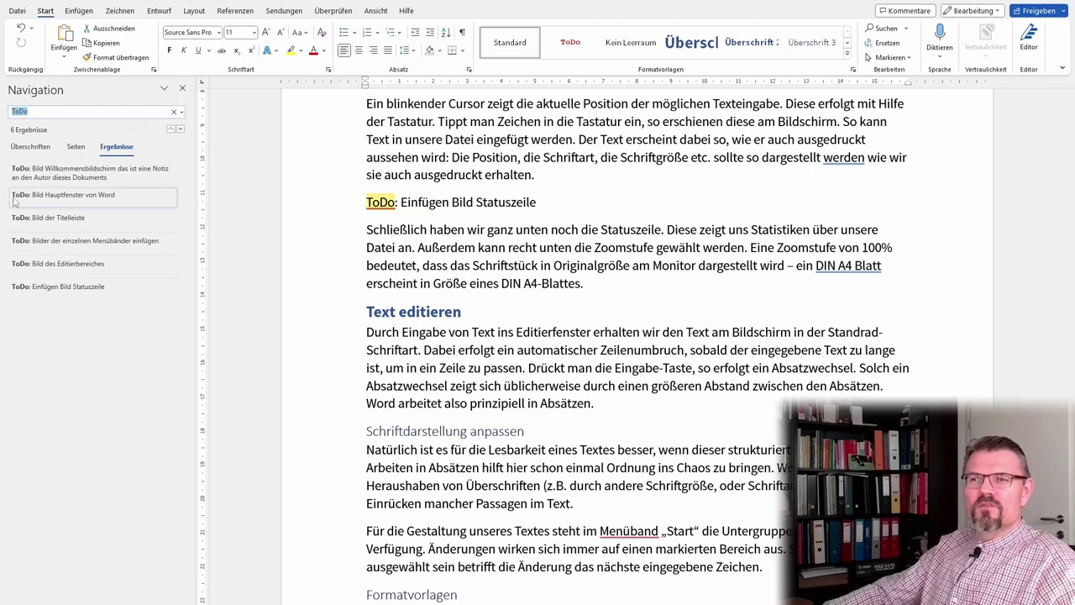
pyautogui.click(428, 205)
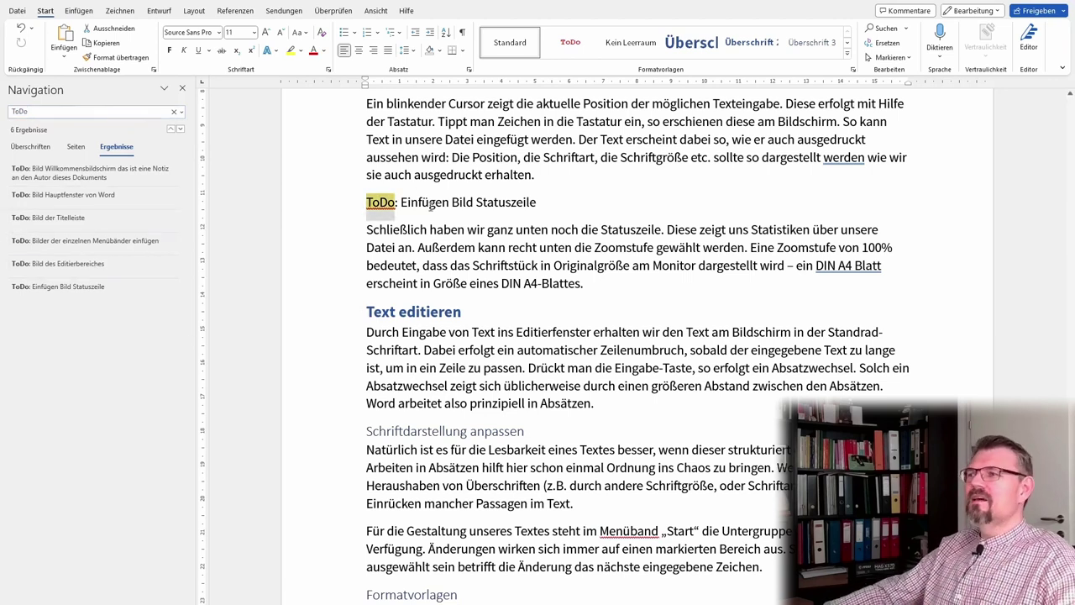
pyautogui.click(572, 54)
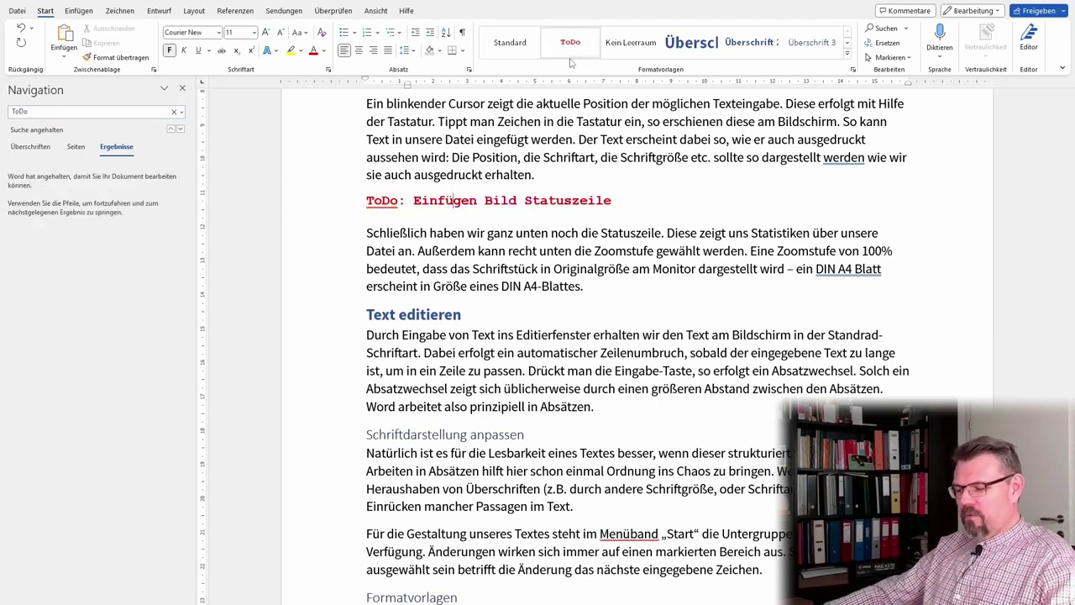
# - Re-run the ToDo search, check all six results, then close the search pane
pyautogui.hotkey('ctrl', 'f')
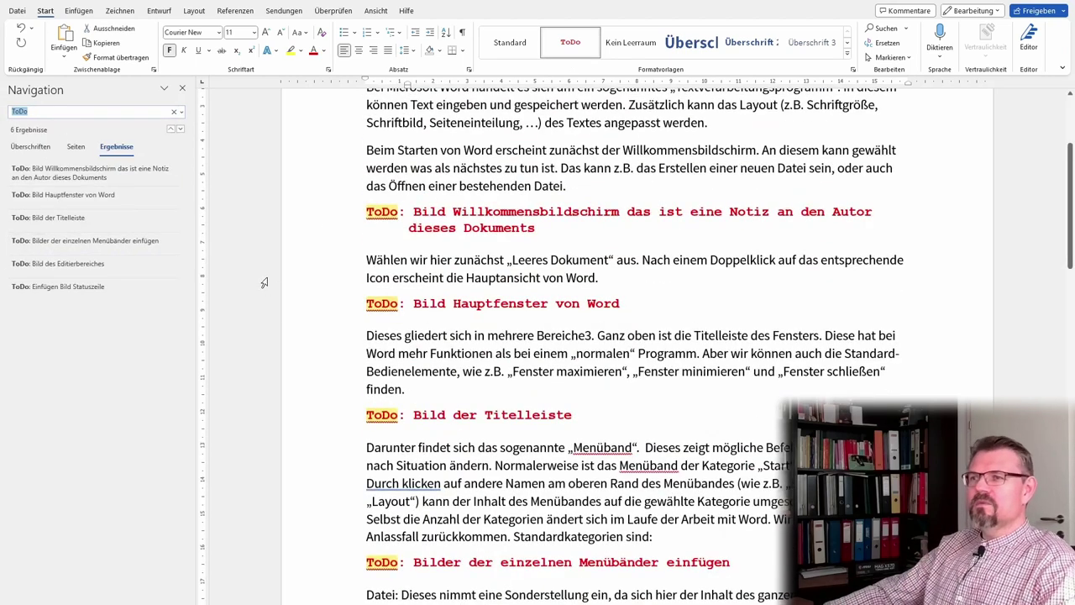
pyautogui.click(179, 130)
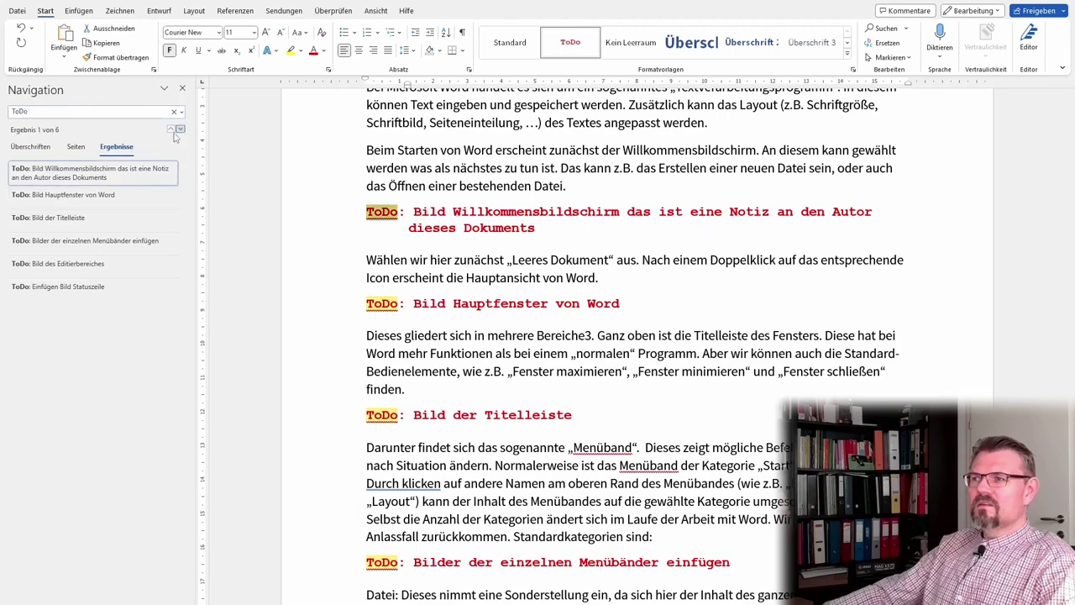
pyautogui.click(180, 131)
pyautogui.click(179, 131)
pyautogui.click(180, 130)
pyautogui.click(180, 131)
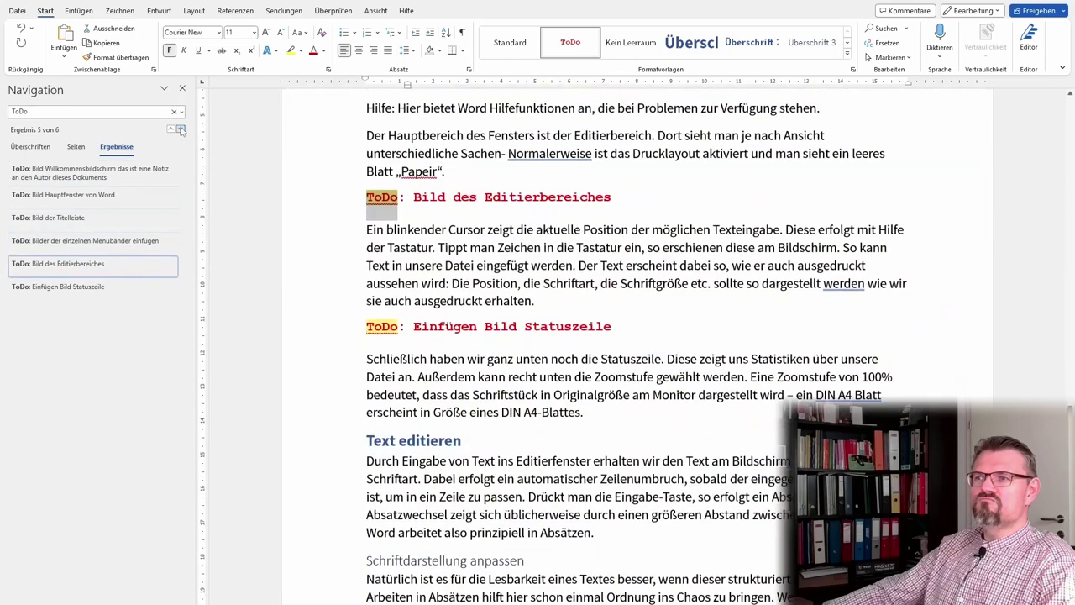
pyautogui.click(180, 130)
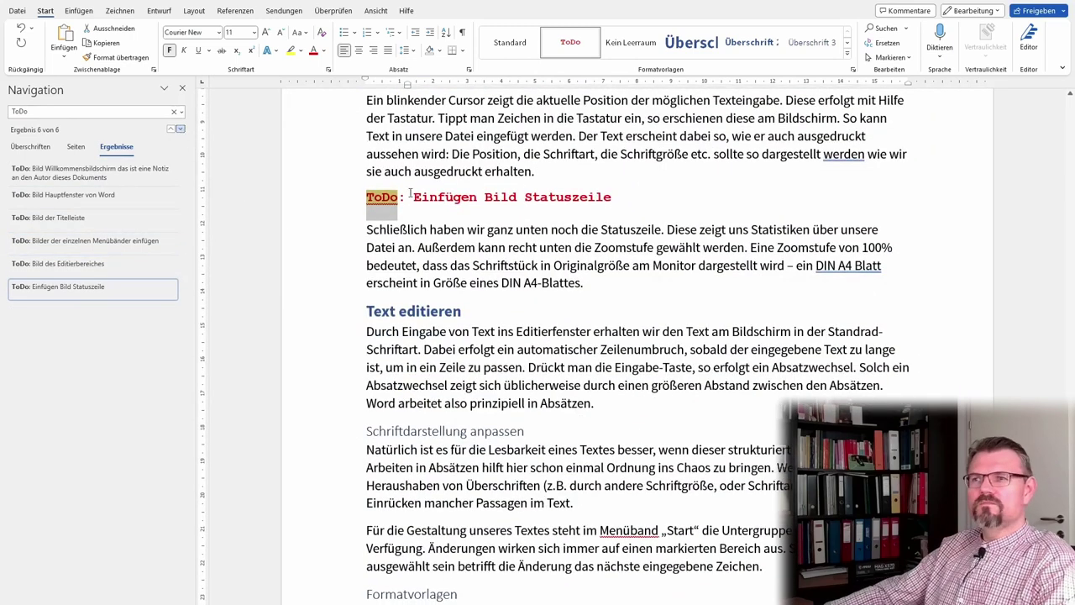
pyautogui.click(474, 171)
pyautogui.scroll(4, 478, 302)
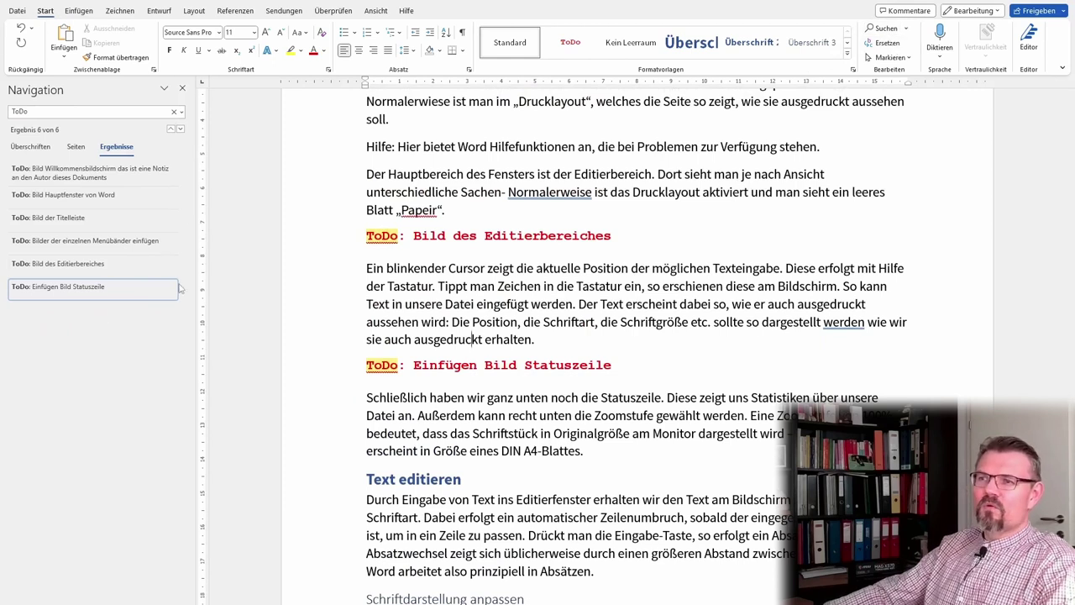
pyautogui.click(182, 88)
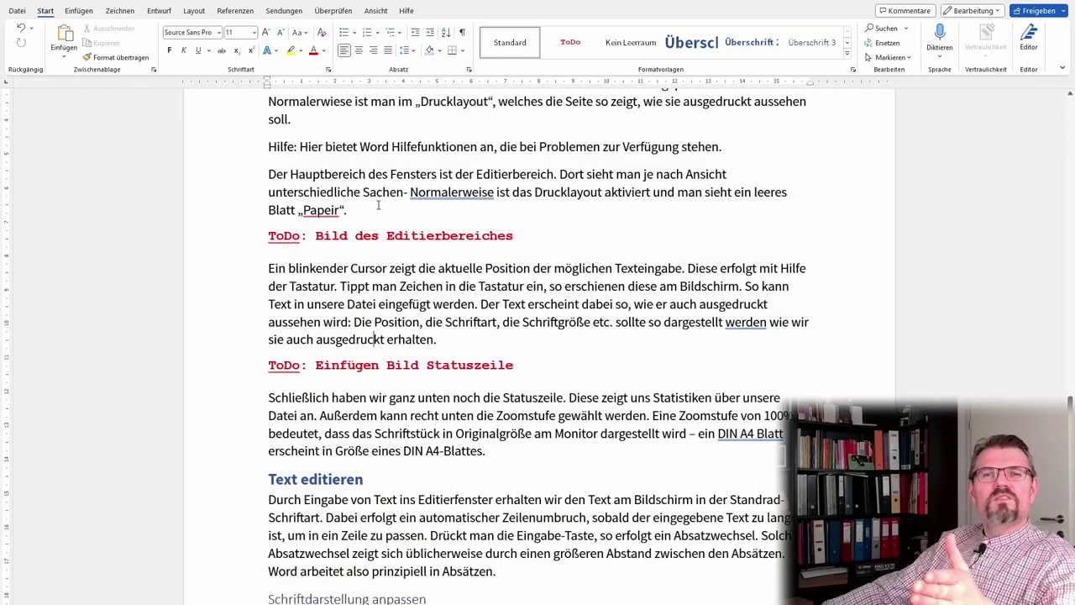
# - Turn on the Navigation pane from Ansicht and view its Seiten and Überschriften outlines
pyautogui.click(378, 13)
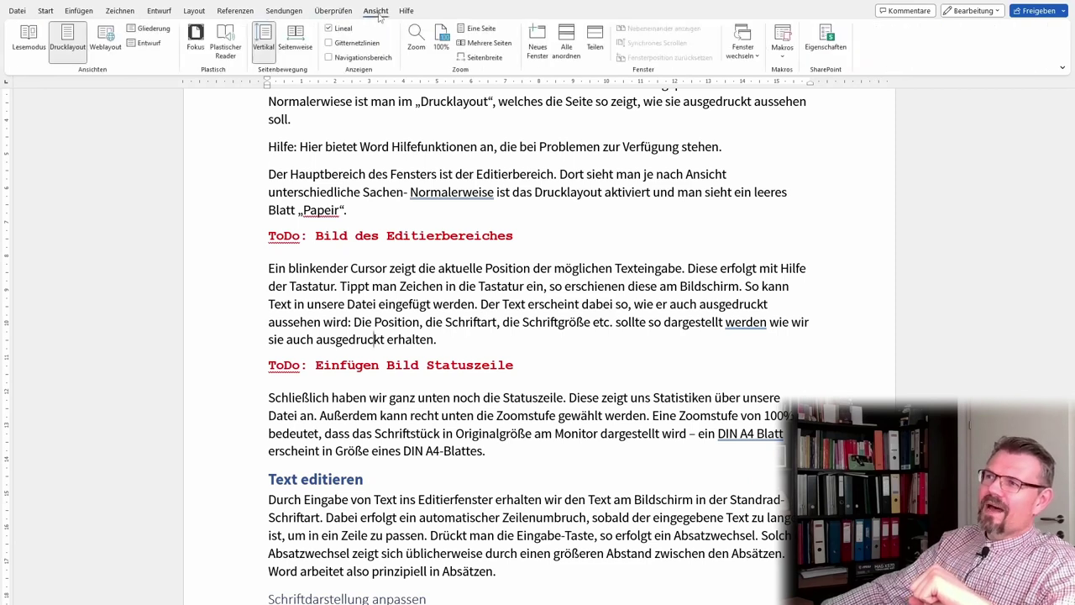
pyautogui.click(328, 57)
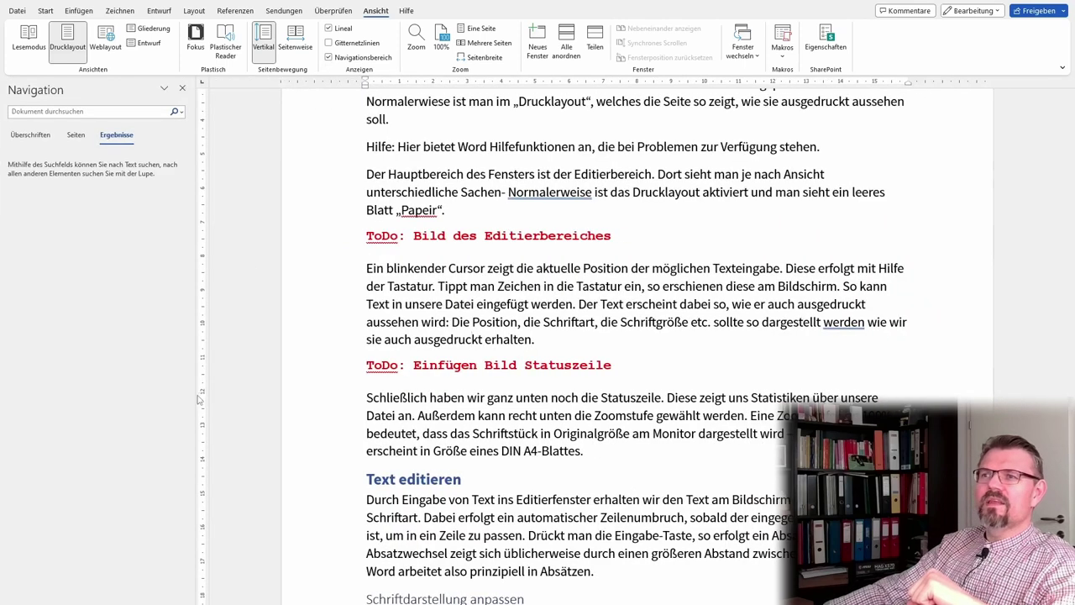
pyautogui.click(76, 135)
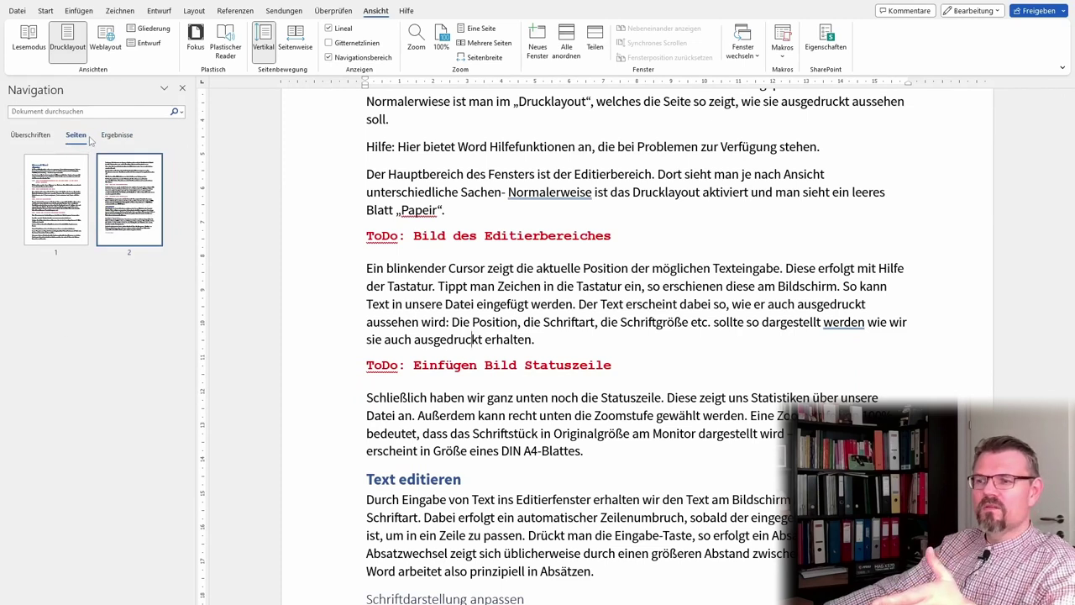
pyautogui.click(44, 137)
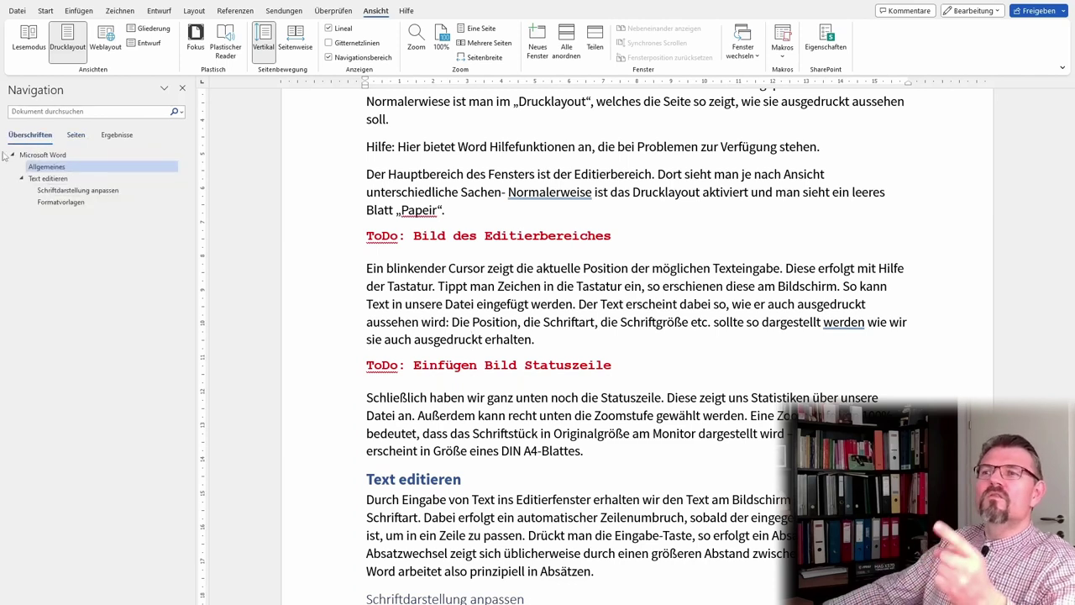
# - Expand the Text editieren headings, jump to 'Schriftdarstellung anpassen', and close the pane
pyautogui.click(12, 154)
pyautogui.click(12, 154)
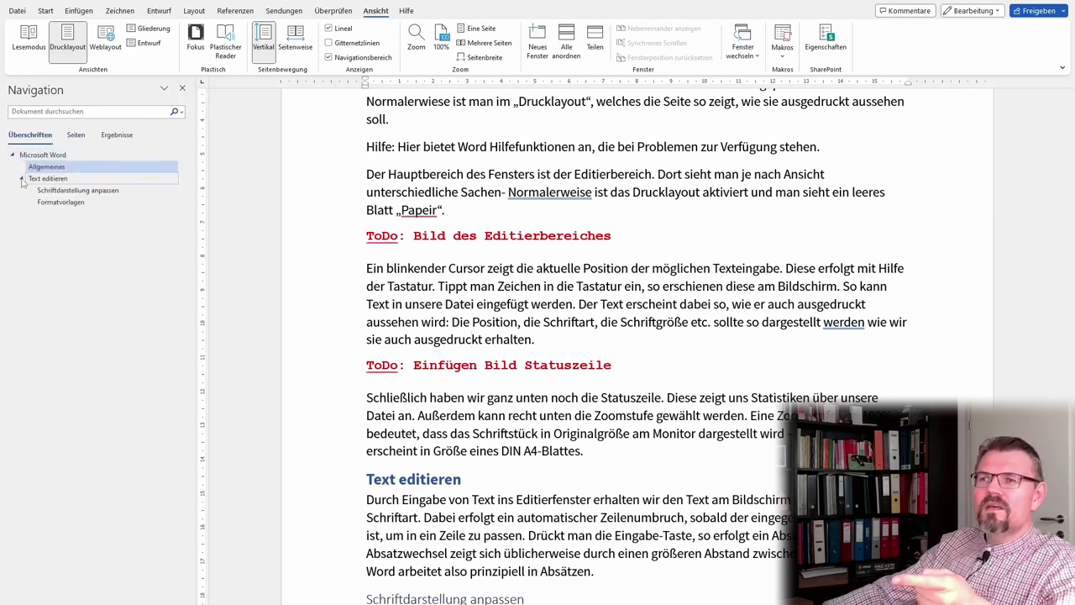
pyautogui.click(22, 179)
pyautogui.click(22, 179)
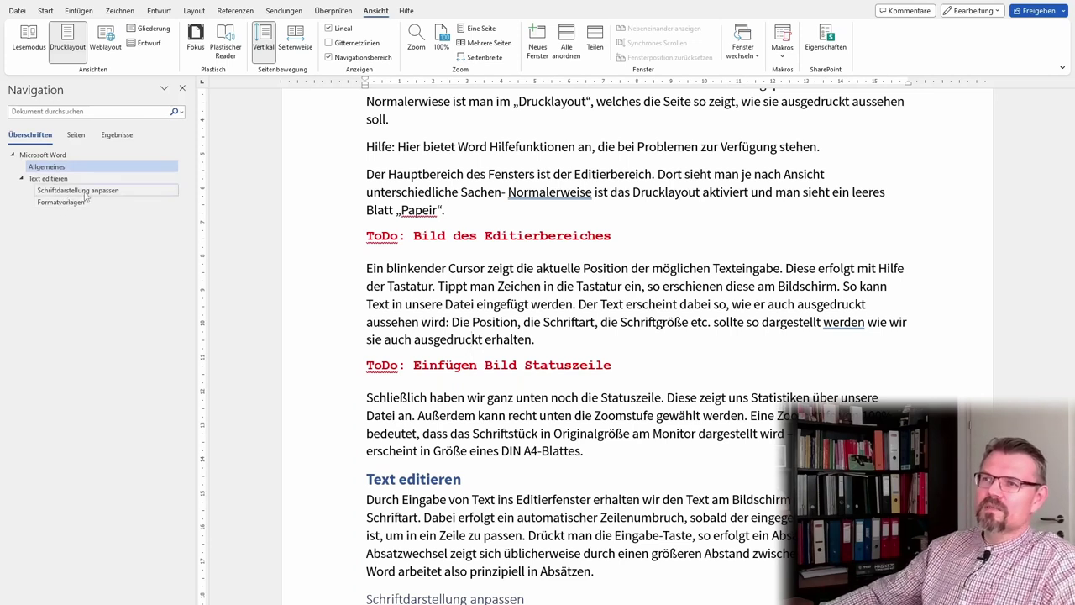
pyautogui.click(84, 191)
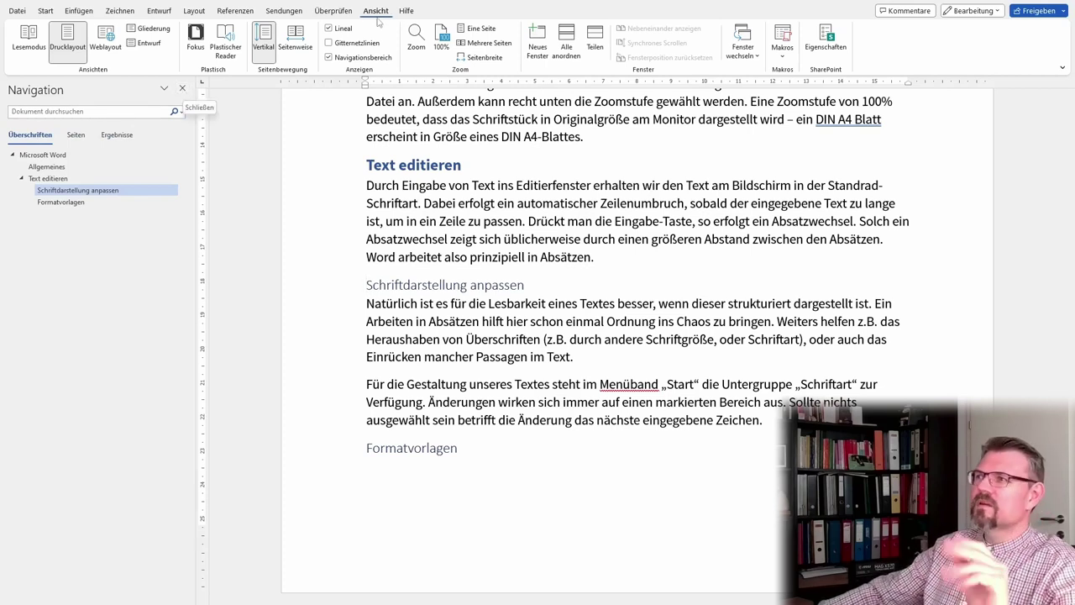
pyautogui.click(329, 57)
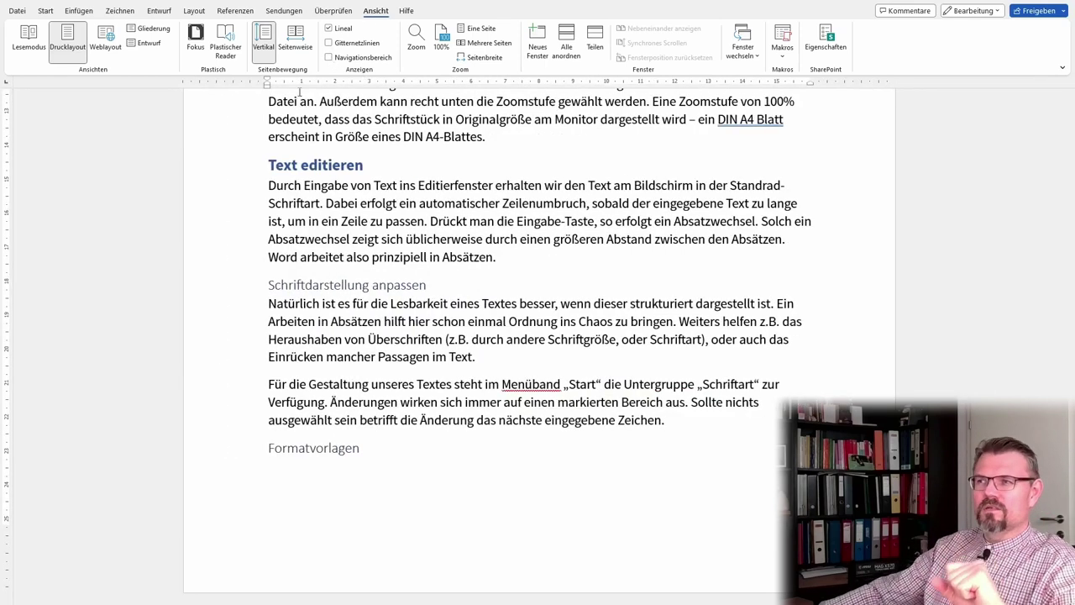
# - Open Ersetzen from the Start tab's Bearbeiten group with ToDo as the search term
pyautogui.click(46, 11)
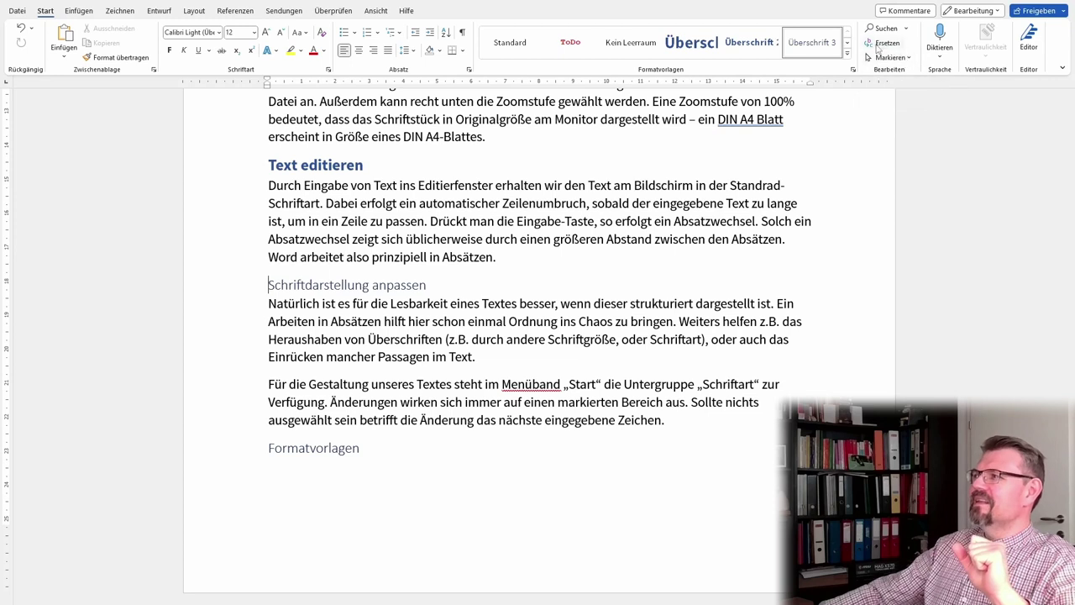
pyautogui.click(880, 43)
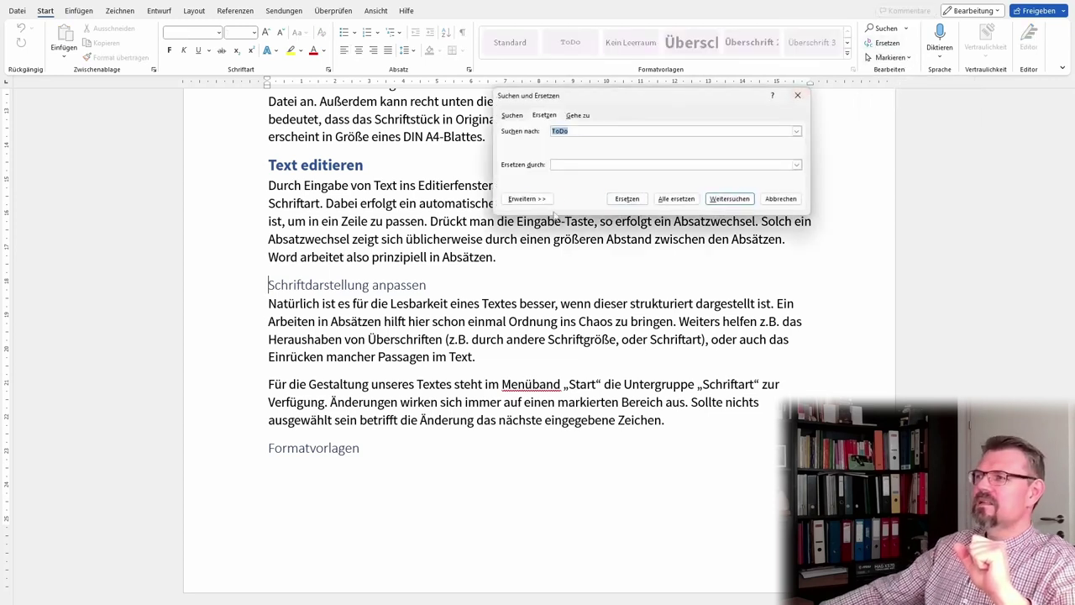
# - Enter 'todo' as the replacement text and step through every ToDo match
pyautogui.click(566, 166)
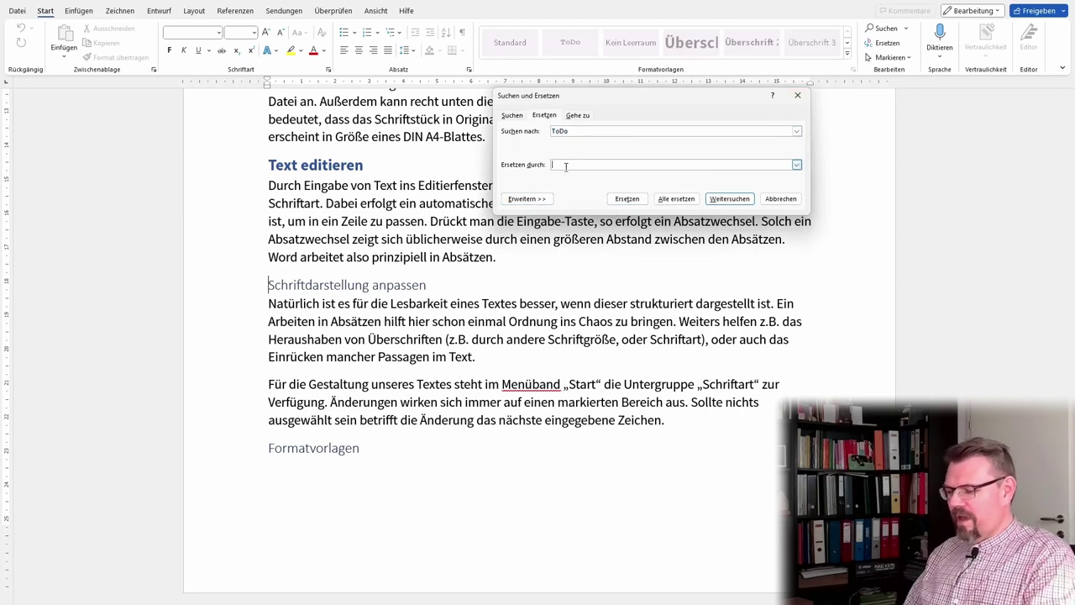
pyautogui.write('todo')
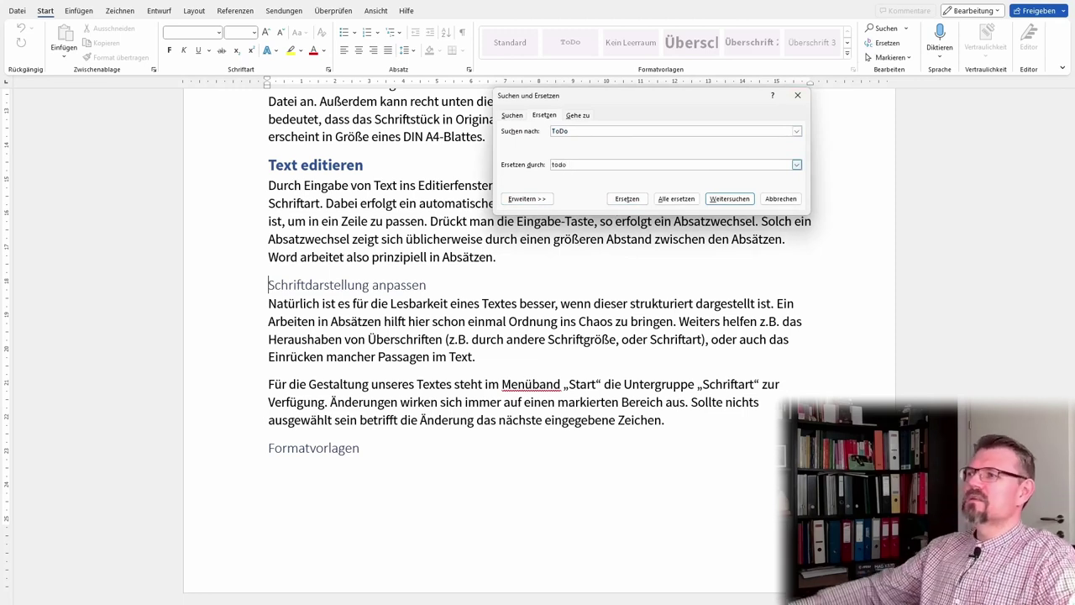
pyautogui.click(729, 199)
pyautogui.click(729, 199)
pyautogui.click(729, 199)
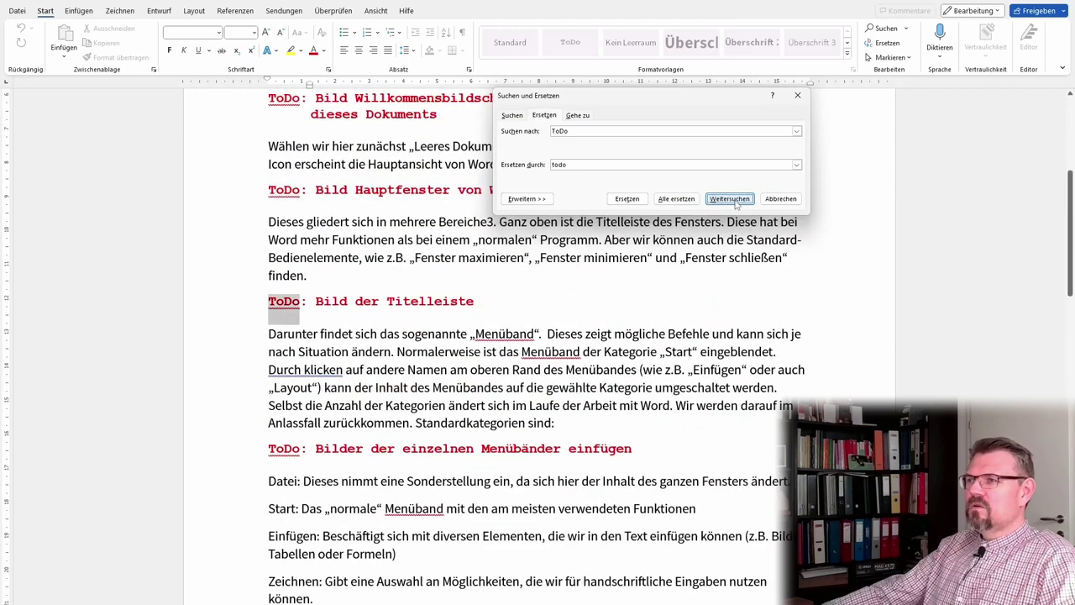
pyautogui.click(731, 199)
pyautogui.click(731, 199)
pyautogui.click(731, 199)
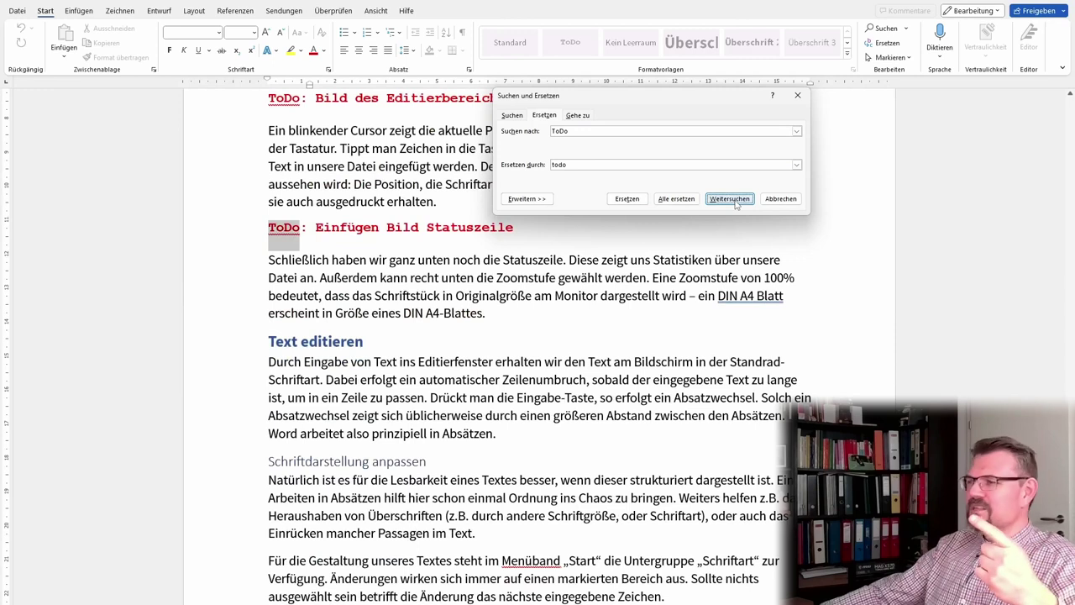
pyautogui.click(735, 202)
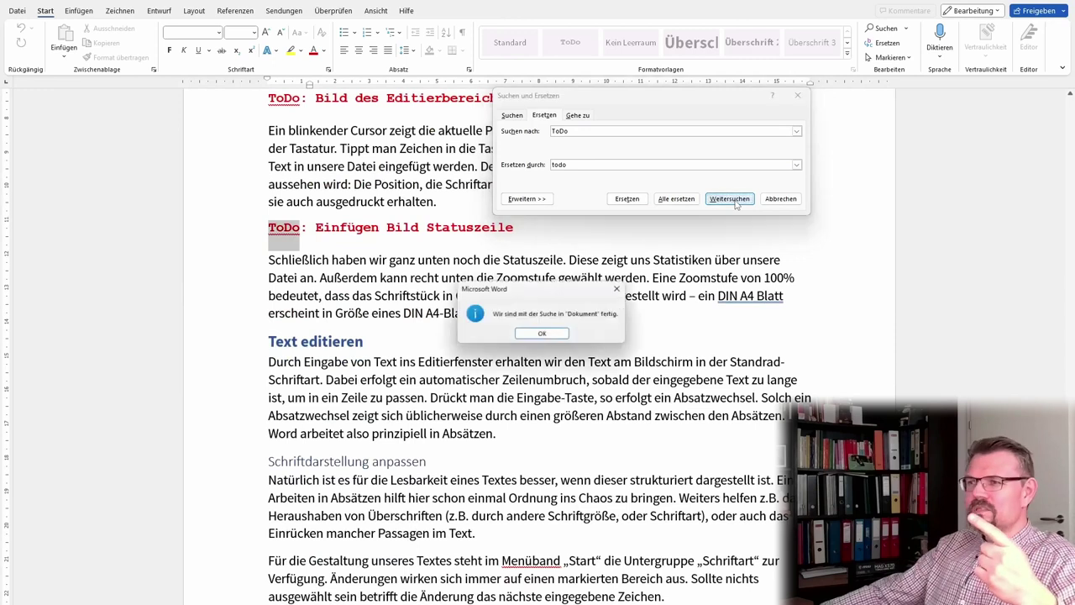
pyautogui.click(560, 335)
# - Step through the ToDo headings again from the first match to the document's end
pyautogui.click(729, 200)
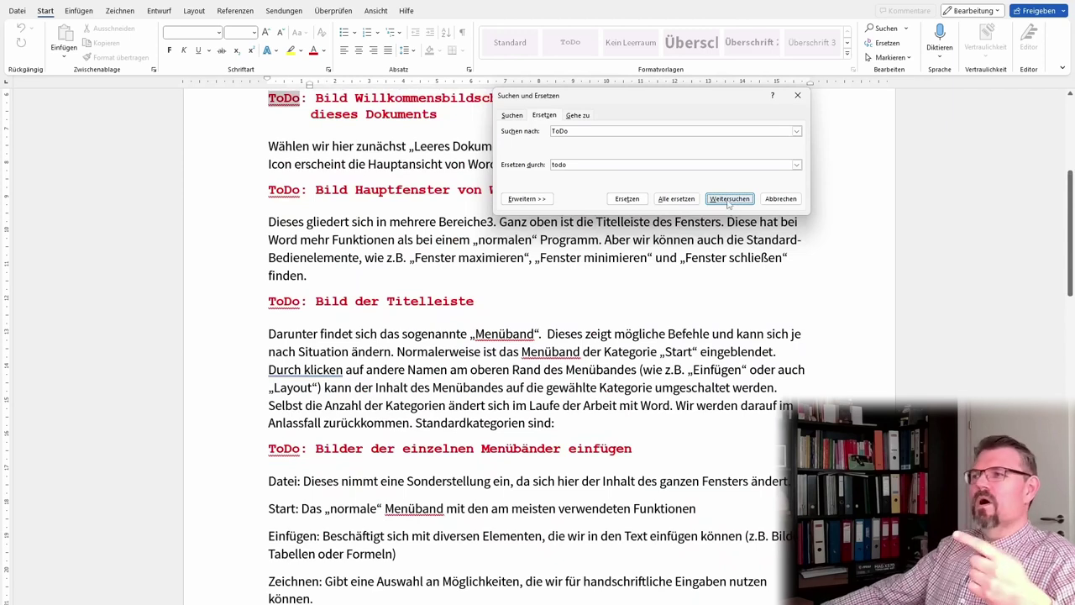
pyautogui.click(728, 199)
pyautogui.click(728, 199)
pyautogui.click(728, 199)
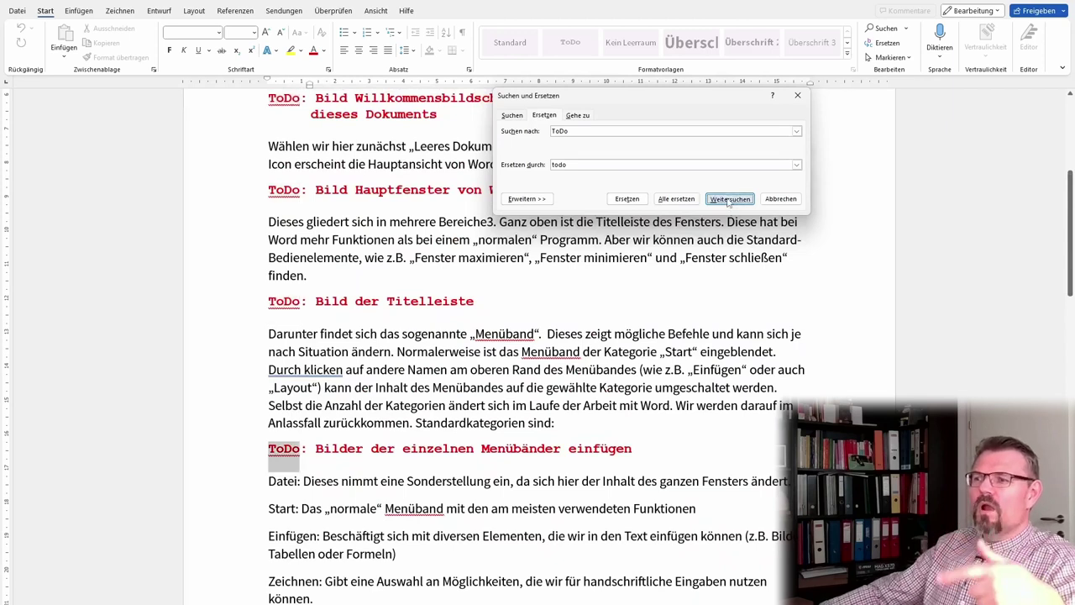
pyautogui.click(728, 200)
pyautogui.click(729, 200)
pyautogui.click(728, 199)
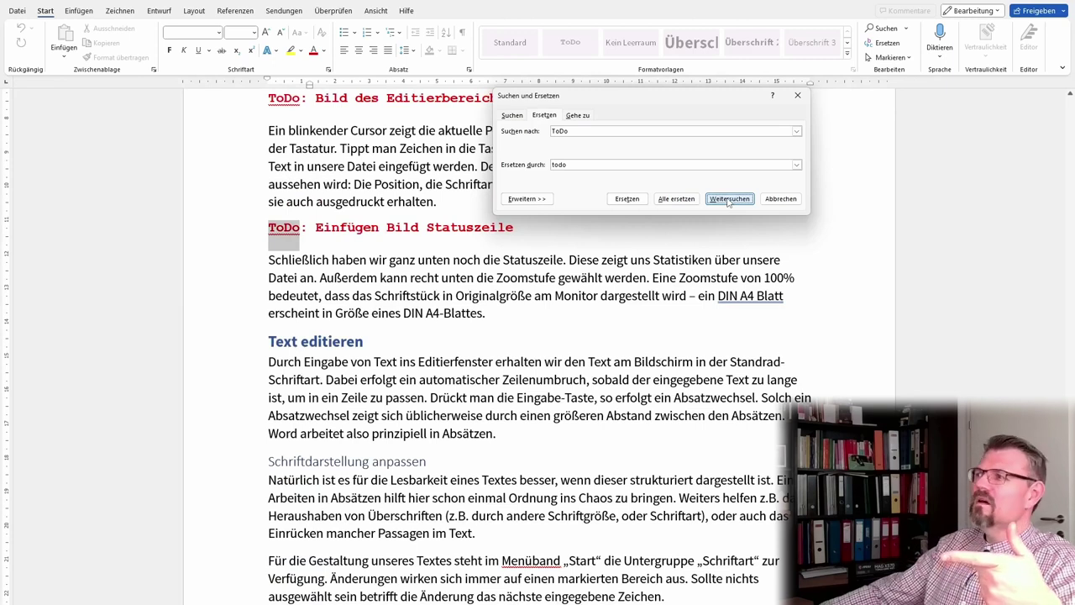
pyautogui.click(729, 200)
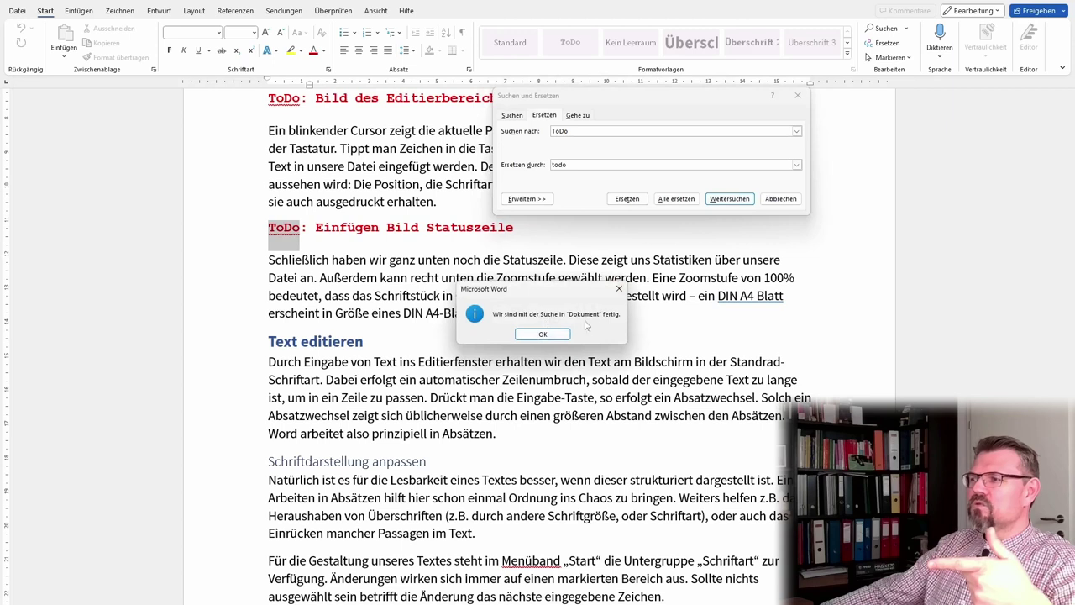
pyautogui.click(553, 334)
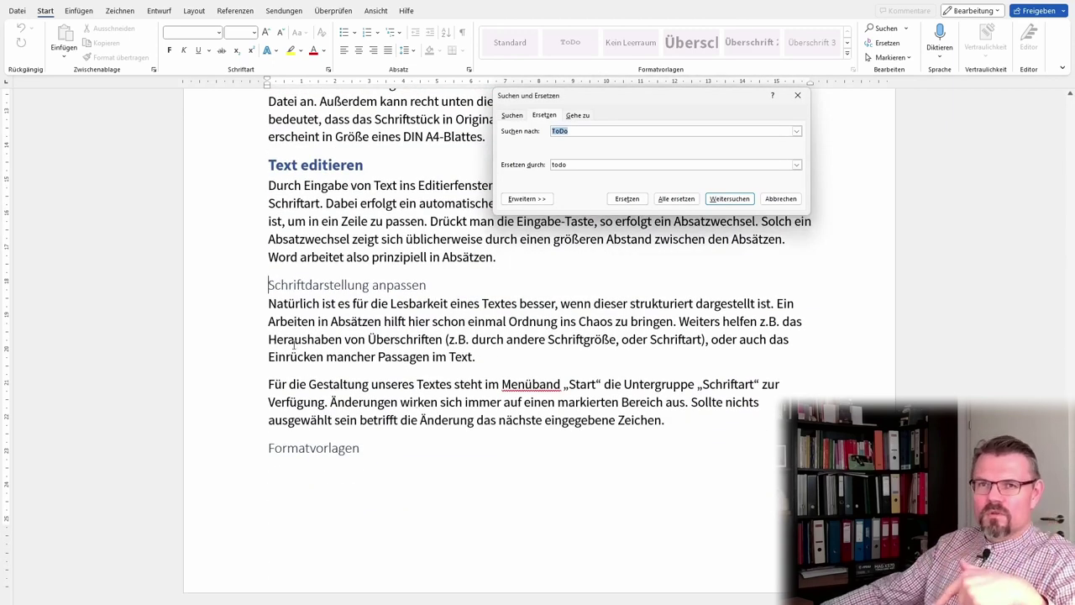
# - Put the cursor in the Hilfe line and run through the ToDo matches a third time
pyautogui.scroll(5, 293, 344)
pyautogui.scroll(2, 265, 190)
pyautogui.click(268, 168)
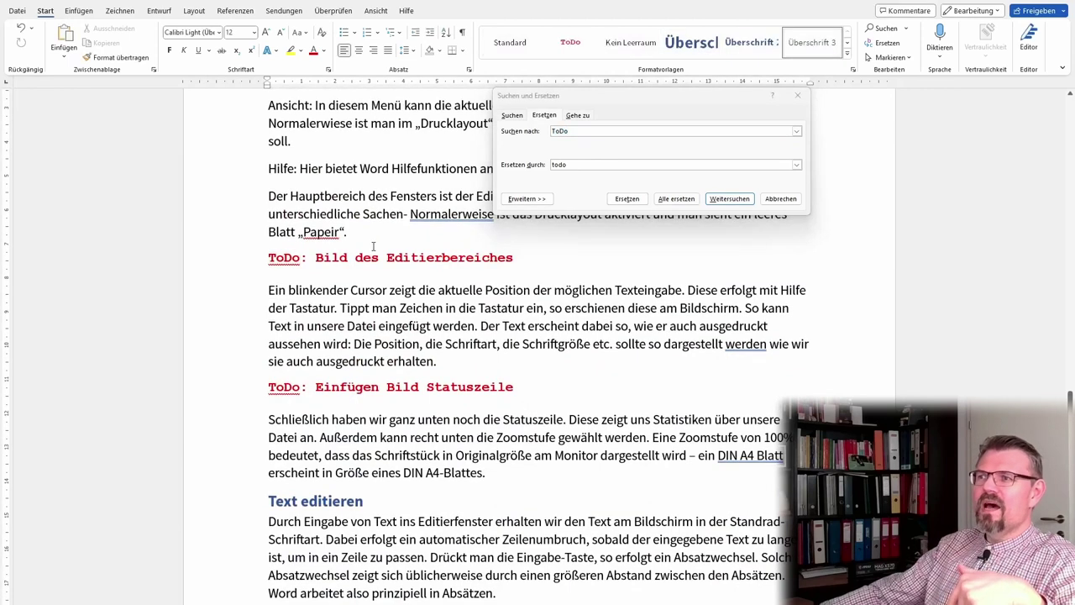
pyautogui.click(300, 168)
pyautogui.scroll(1, 294, 182)
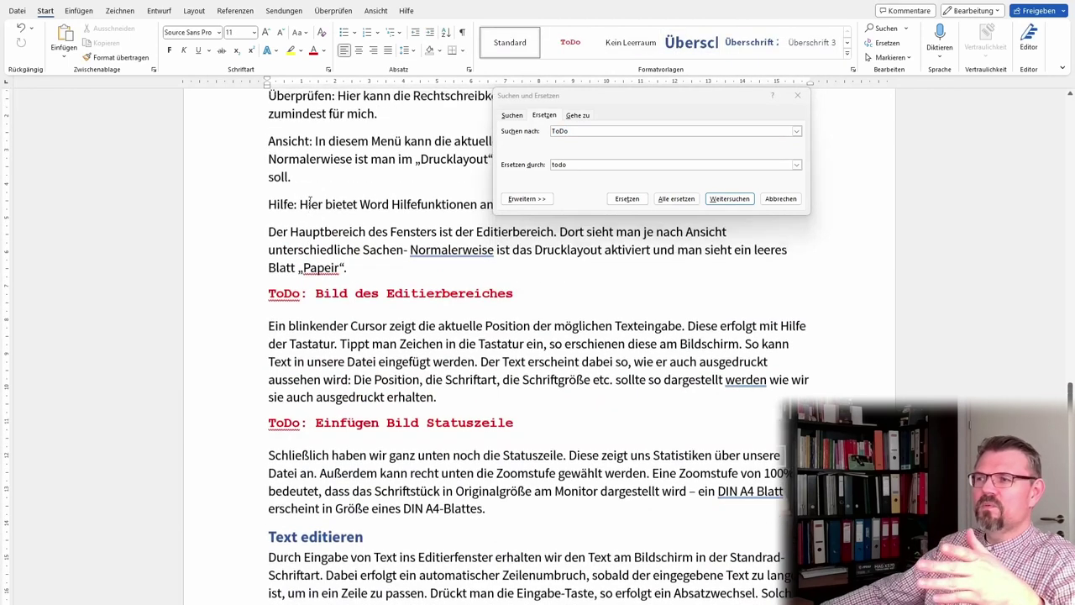
pyautogui.click(728, 199)
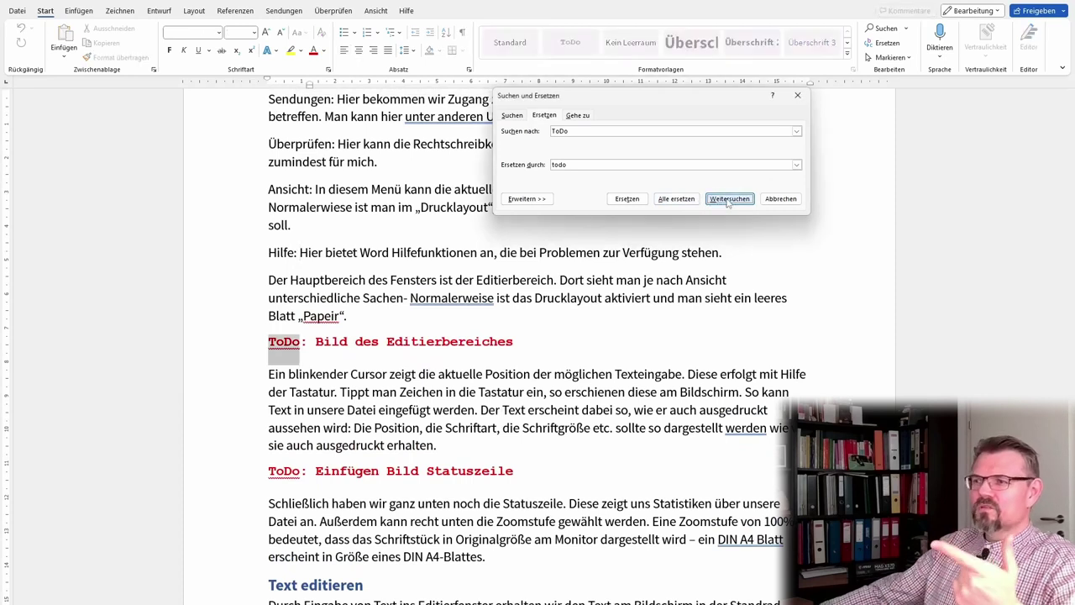
pyautogui.click(728, 199)
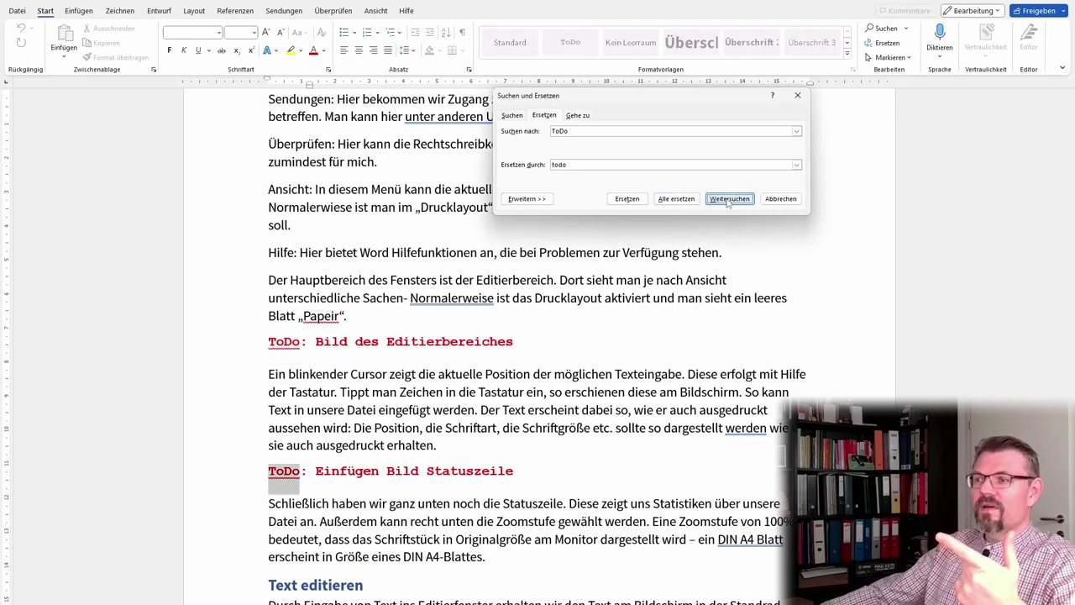
pyautogui.click(728, 199)
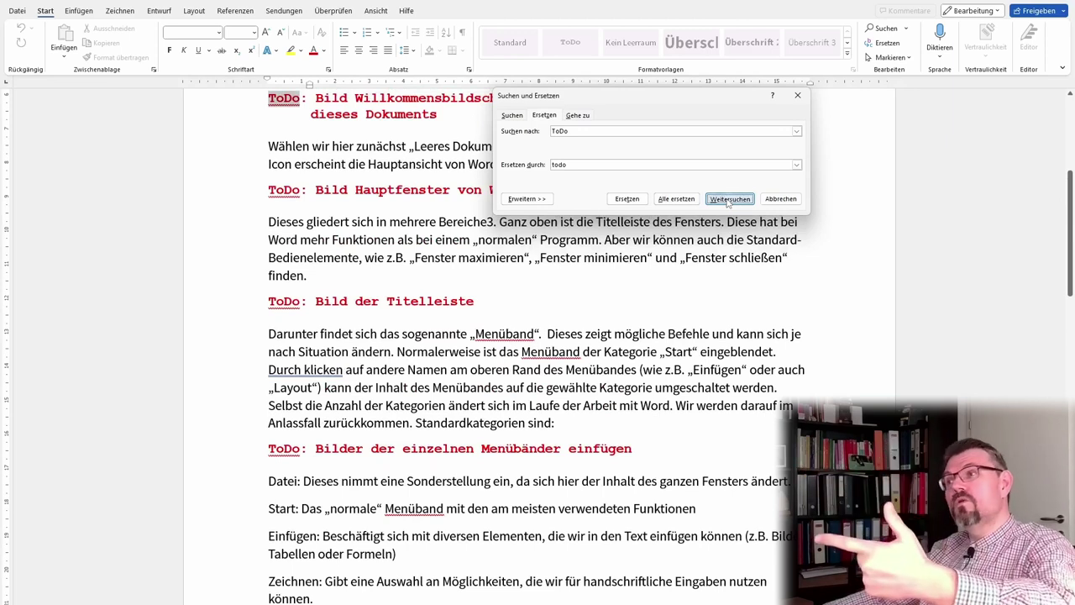
pyautogui.click(728, 199)
pyautogui.click(728, 199)
pyautogui.click(728, 199)
pyautogui.click(728, 199)
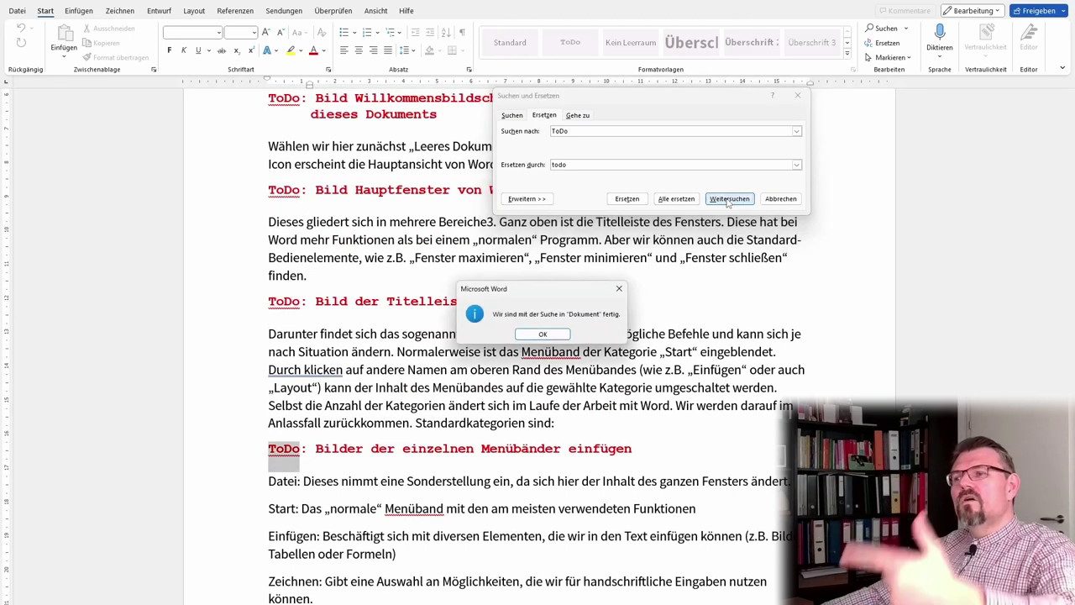
pyautogui.click(541, 335)
# - Start from the Hilfe line and replace the first found ToDo heading with todo
pyautogui.scroll(2, 365, 321)
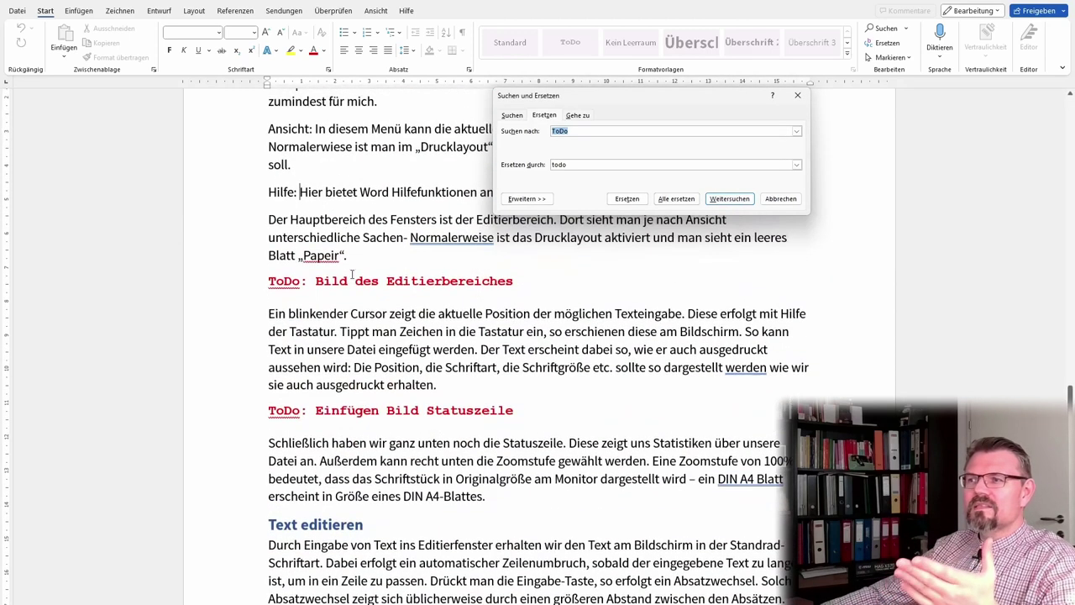
pyautogui.click(266, 192)
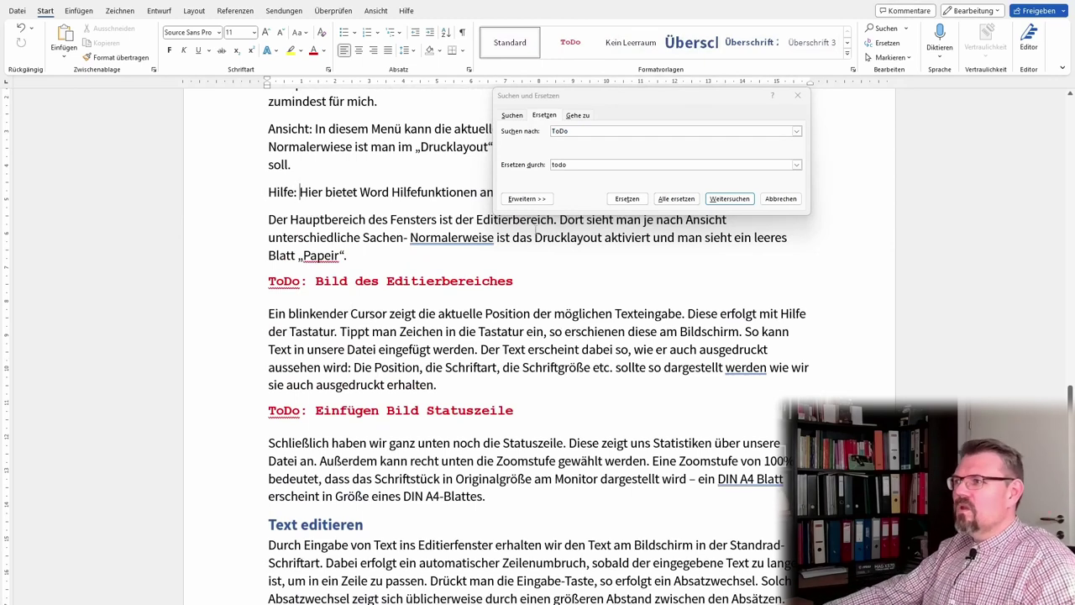
pyautogui.click(742, 198)
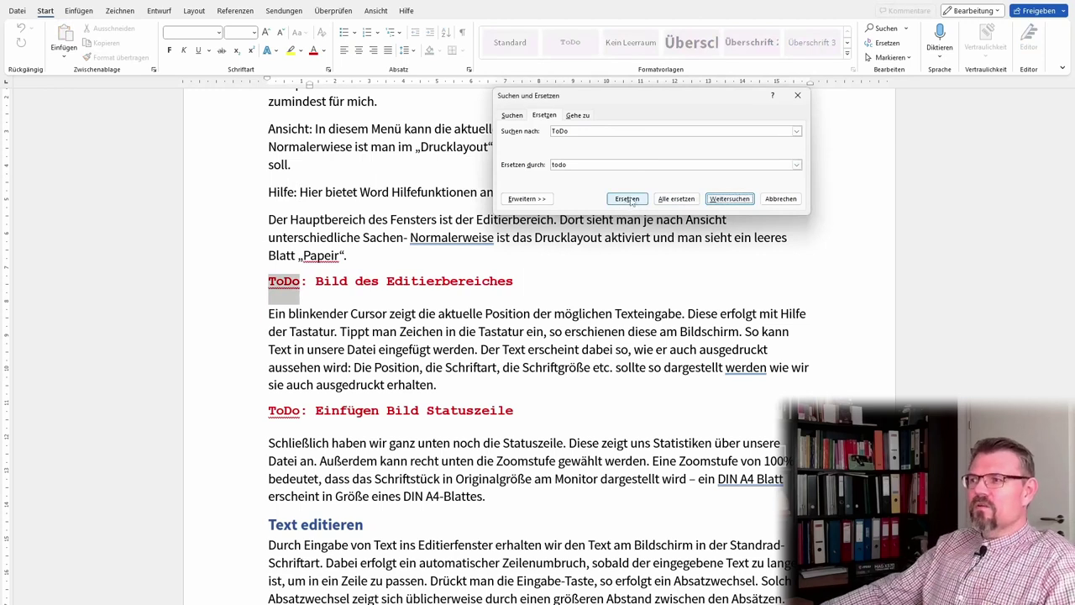
pyautogui.click(632, 201)
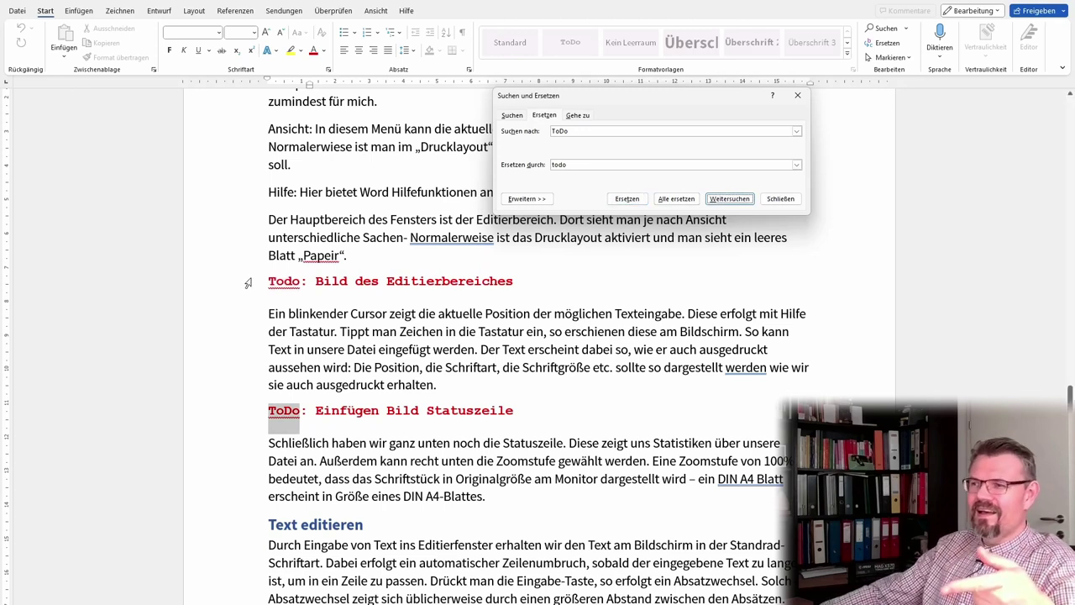
pyautogui.click(284, 286)
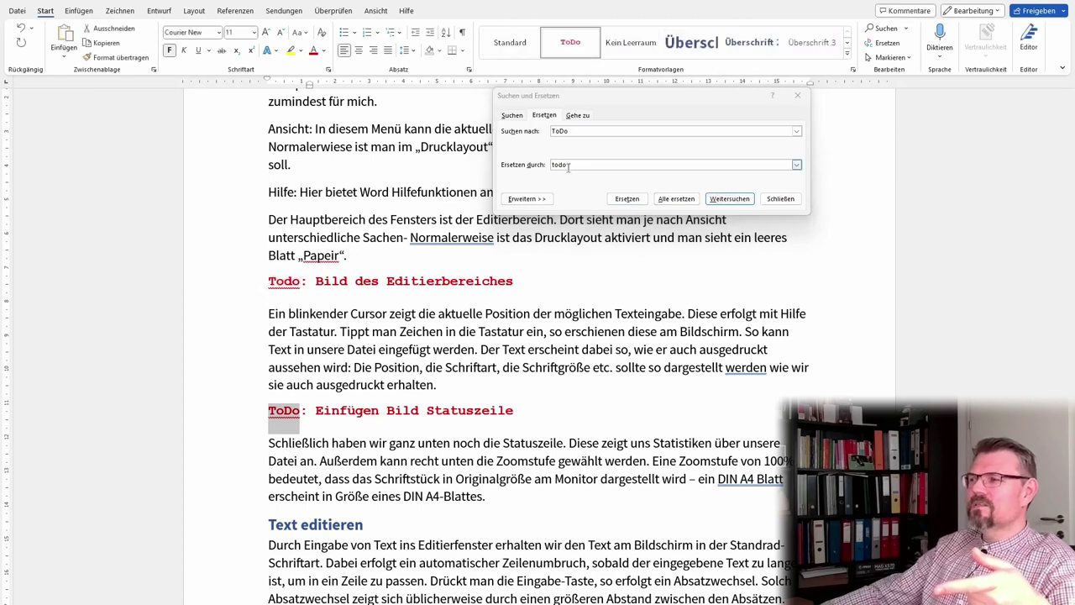
# - Replace the remaining ToDo headings with todo one by one until the search finishes
pyautogui.click(628, 200)
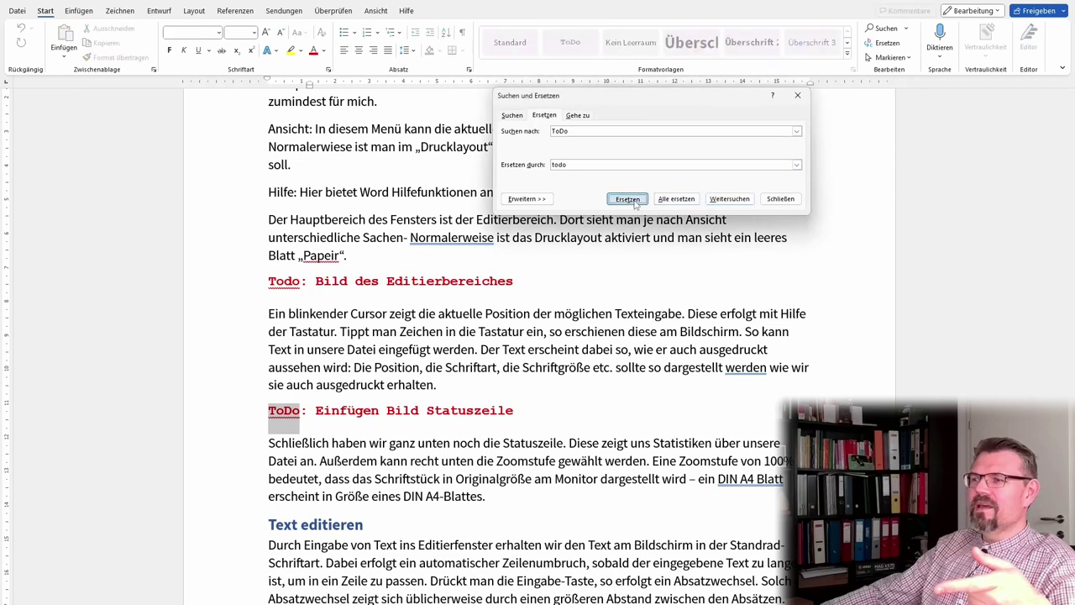
pyautogui.click(635, 203)
pyautogui.click(635, 202)
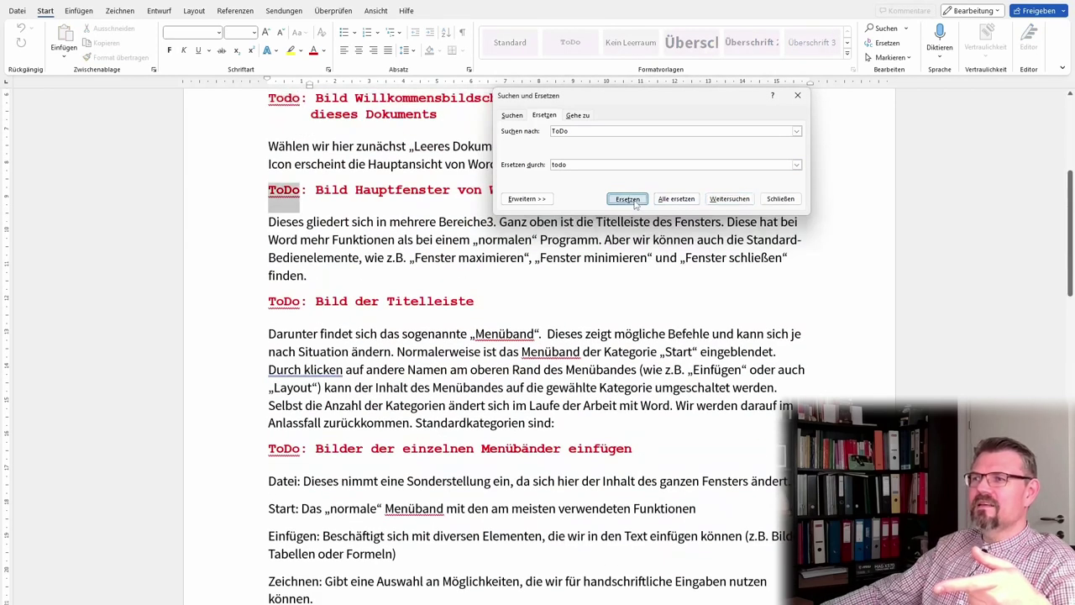
pyautogui.click(635, 203)
pyautogui.click(635, 203)
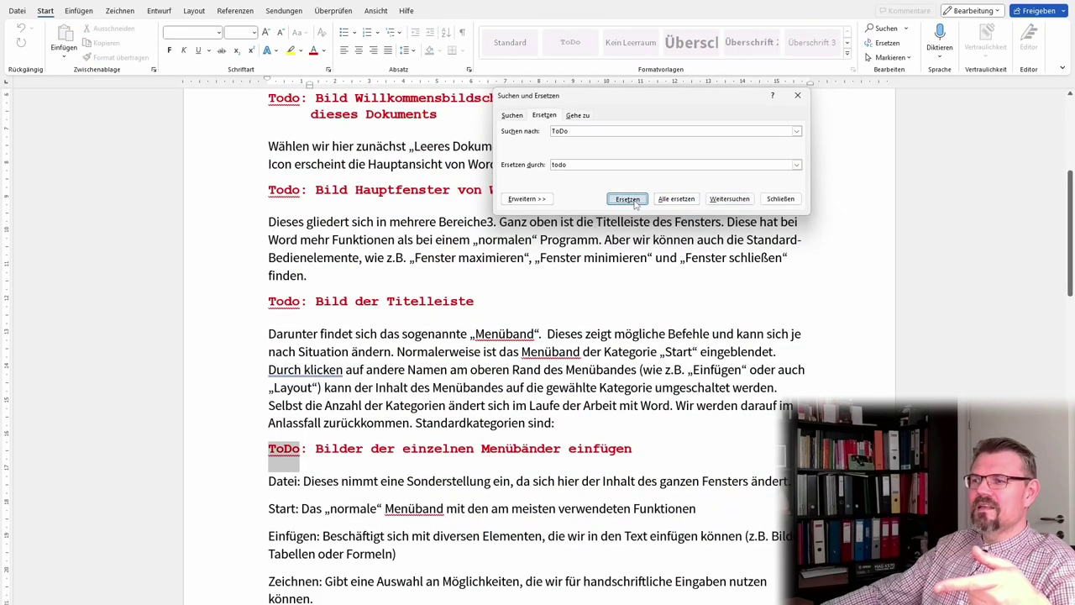
pyautogui.click(542, 333)
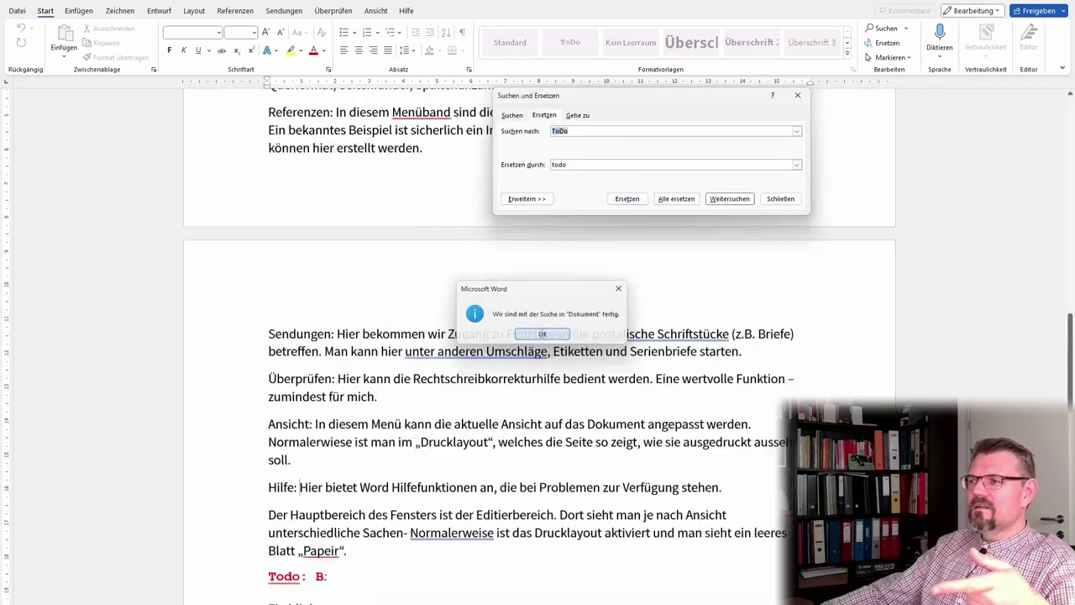
pyautogui.click(299, 108)
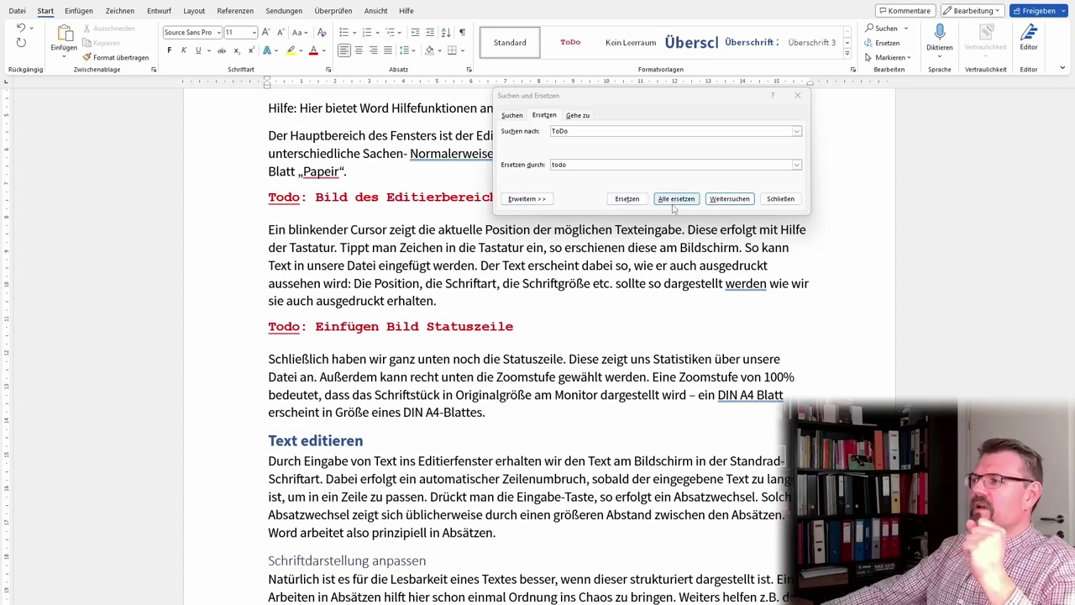
pyautogui.click(728, 201)
pyautogui.click(727, 202)
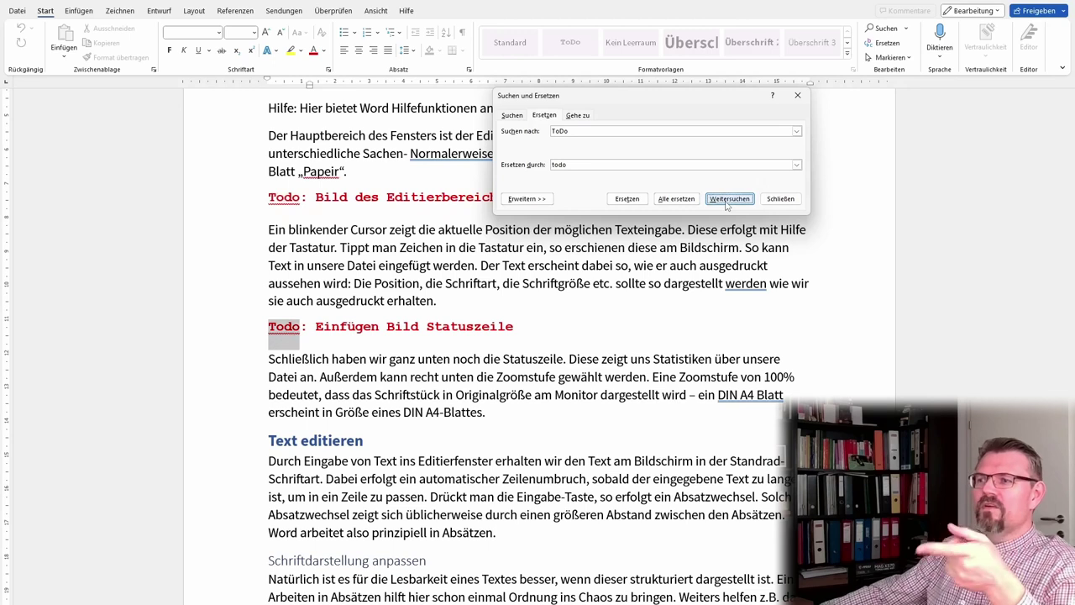
pyautogui.click(560, 132)
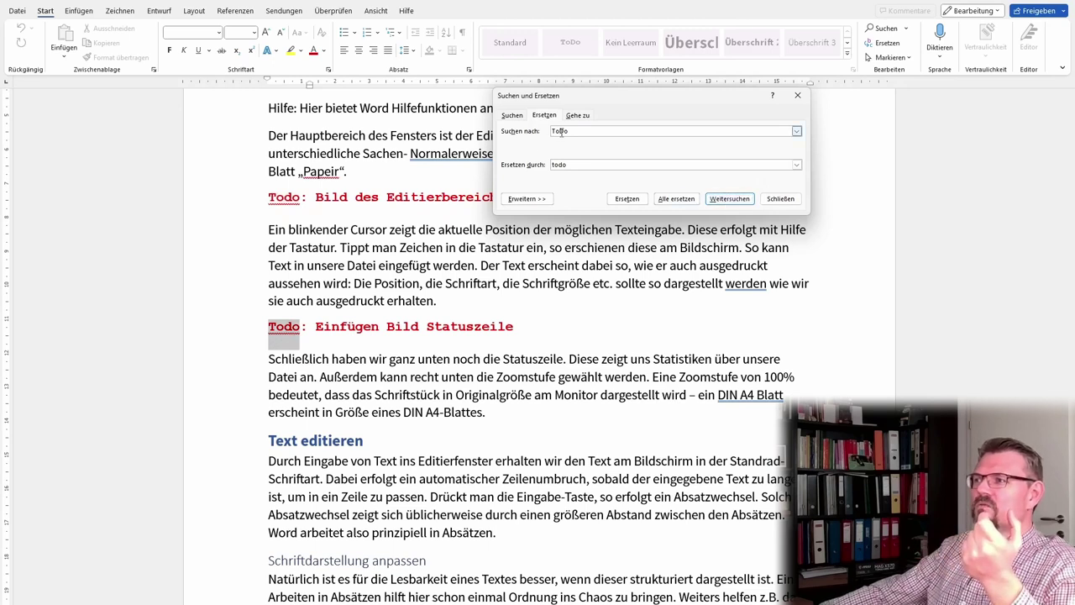
pyautogui.click(560, 165)
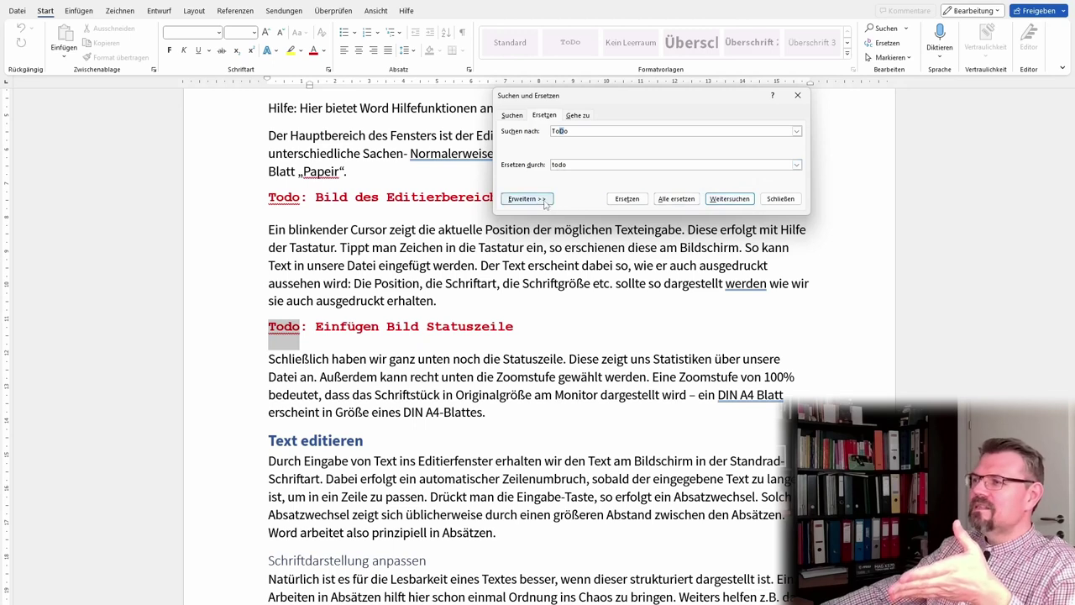
# - Expand the search options and turn on Groß-/Kleinschreibung beachten
pyautogui.click(543, 201)
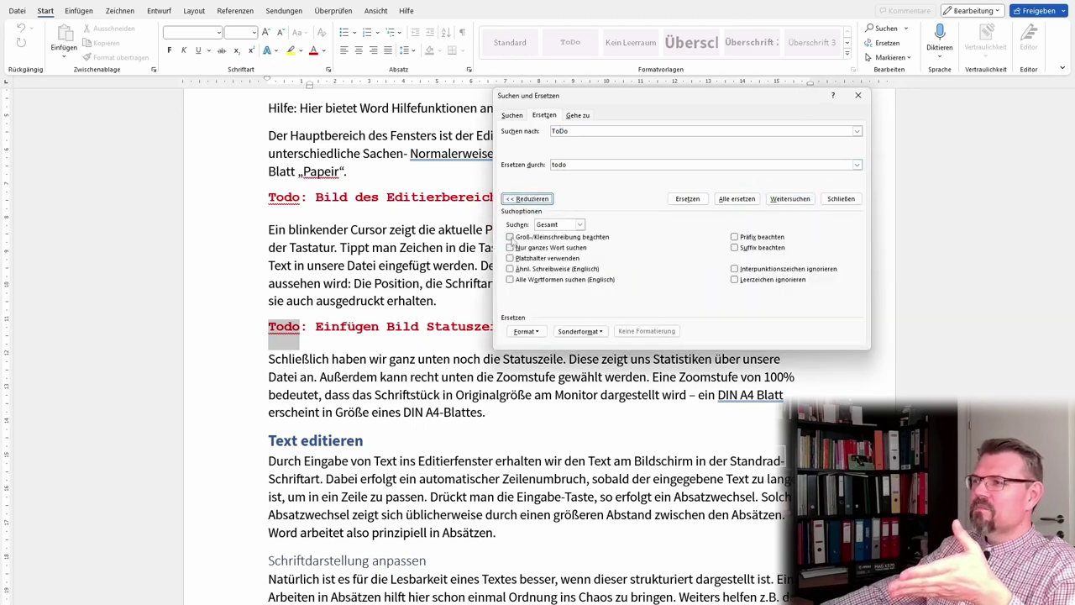
pyautogui.click(509, 237)
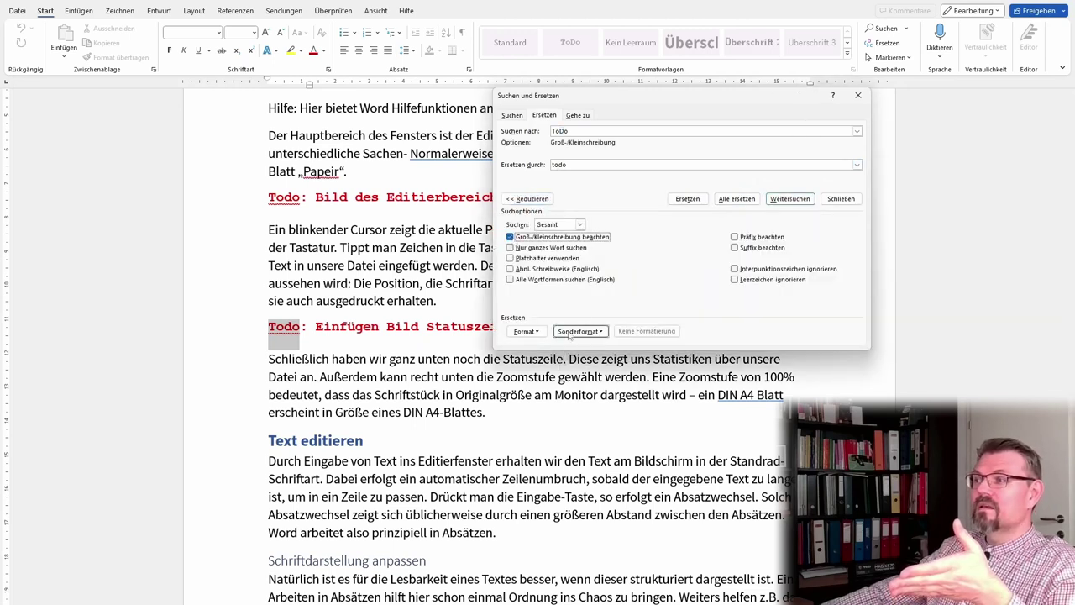
pyautogui.click(789, 199)
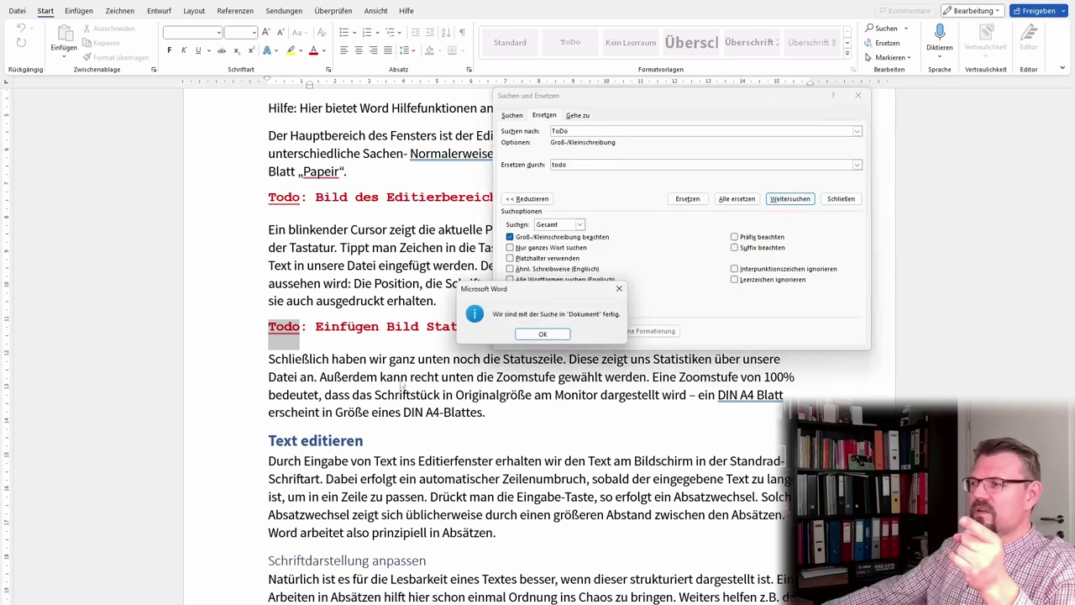
pyautogui.click(542, 334)
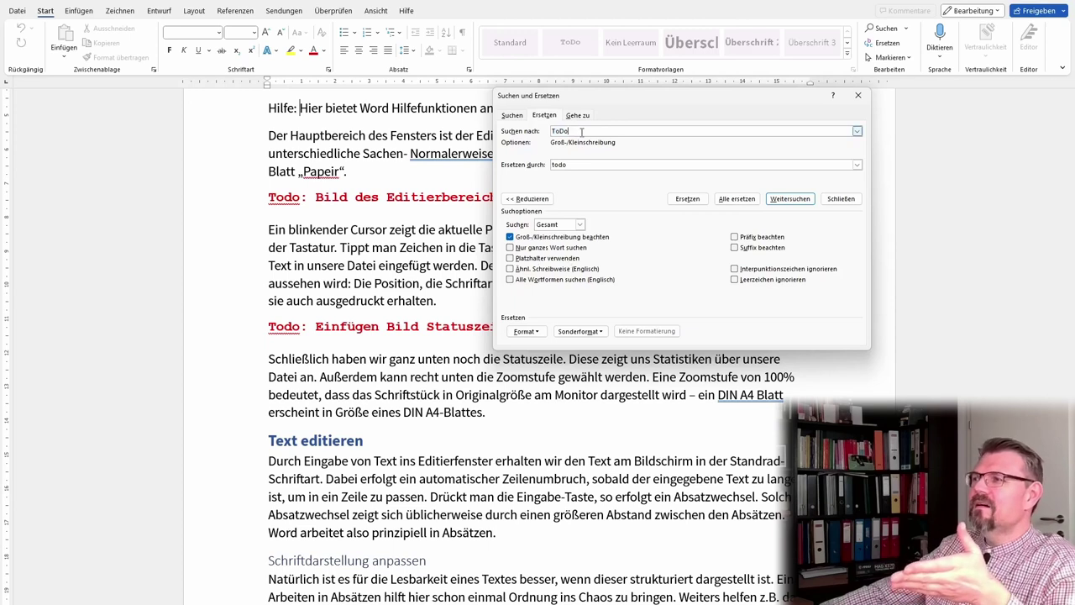
# - Search for 'Todo' and replace each of the six matches with 'todo'
pyautogui.write('Todo')
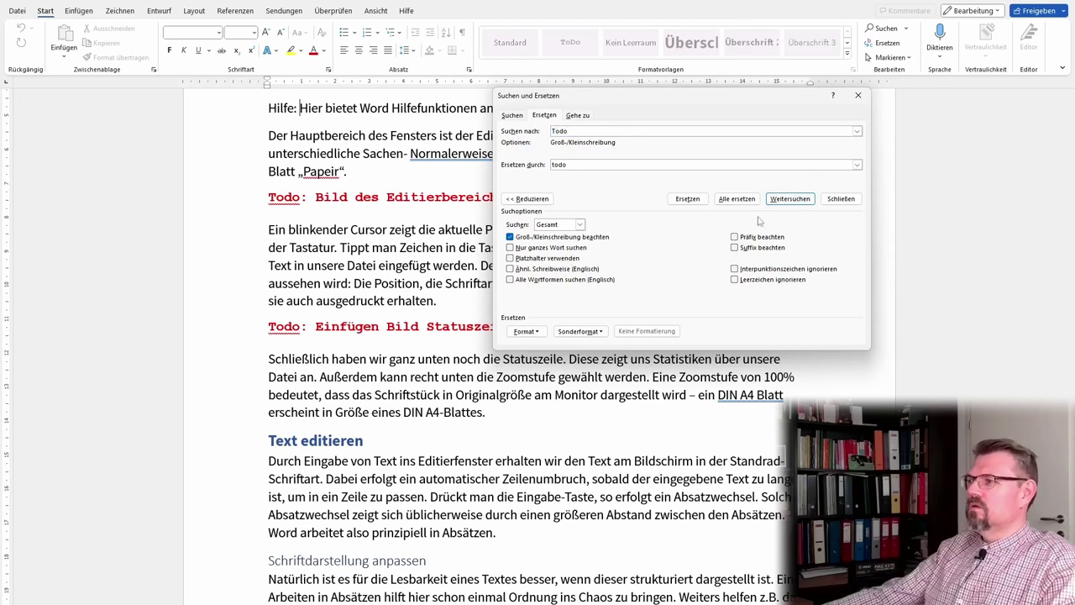
pyautogui.click(795, 203)
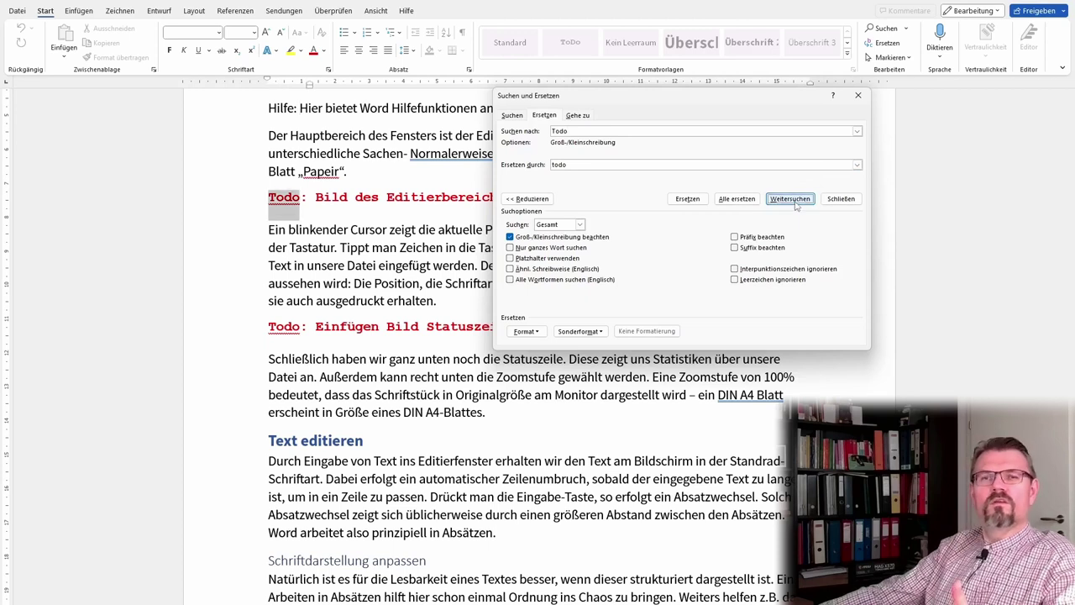
pyautogui.click(687, 199)
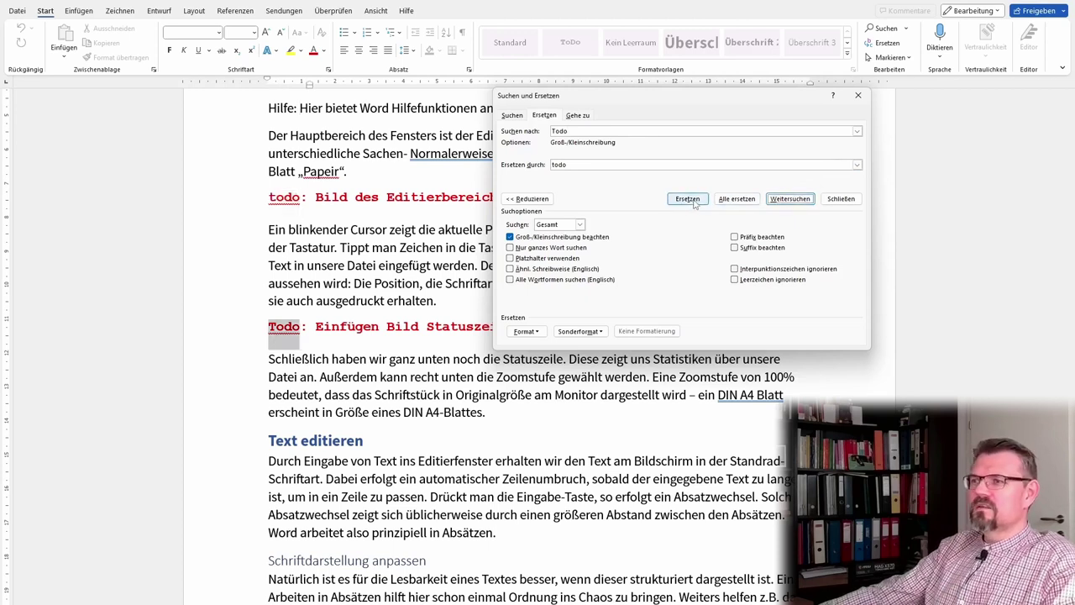
pyautogui.click(691, 200)
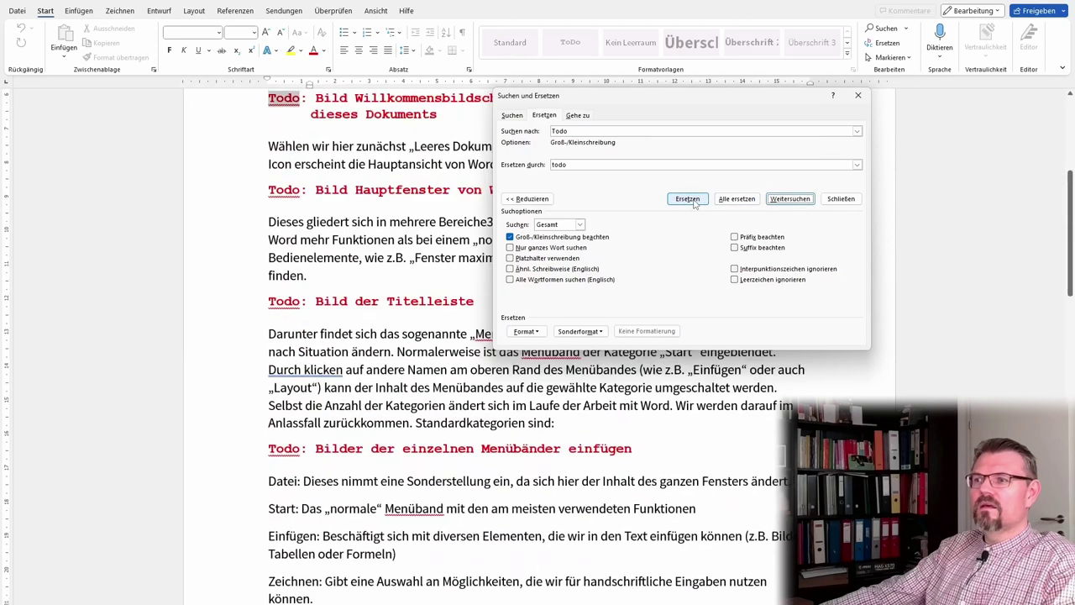
pyautogui.click(690, 200)
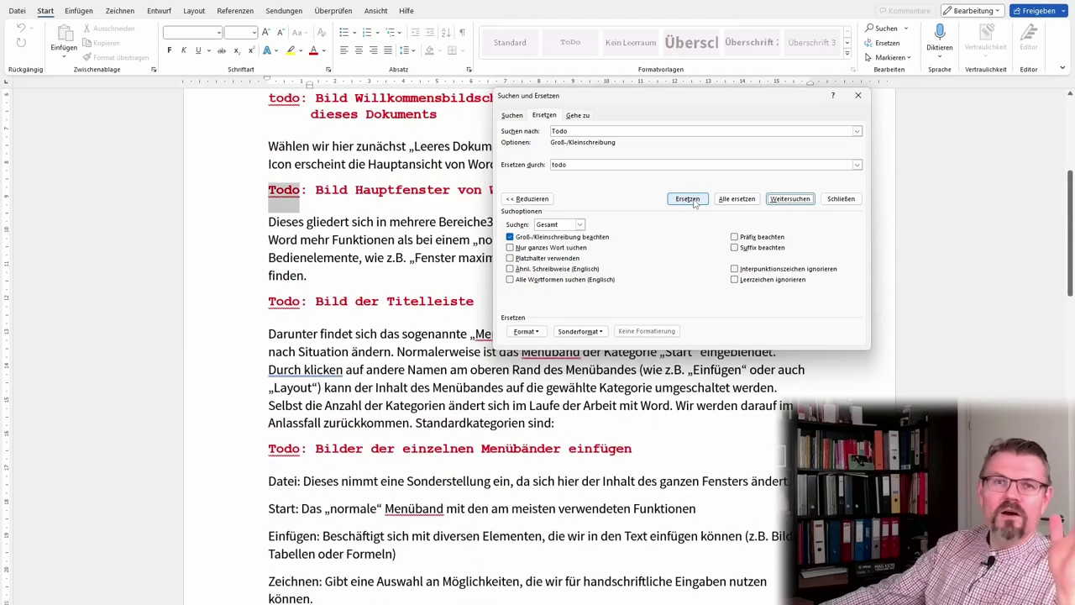
pyautogui.click(694, 201)
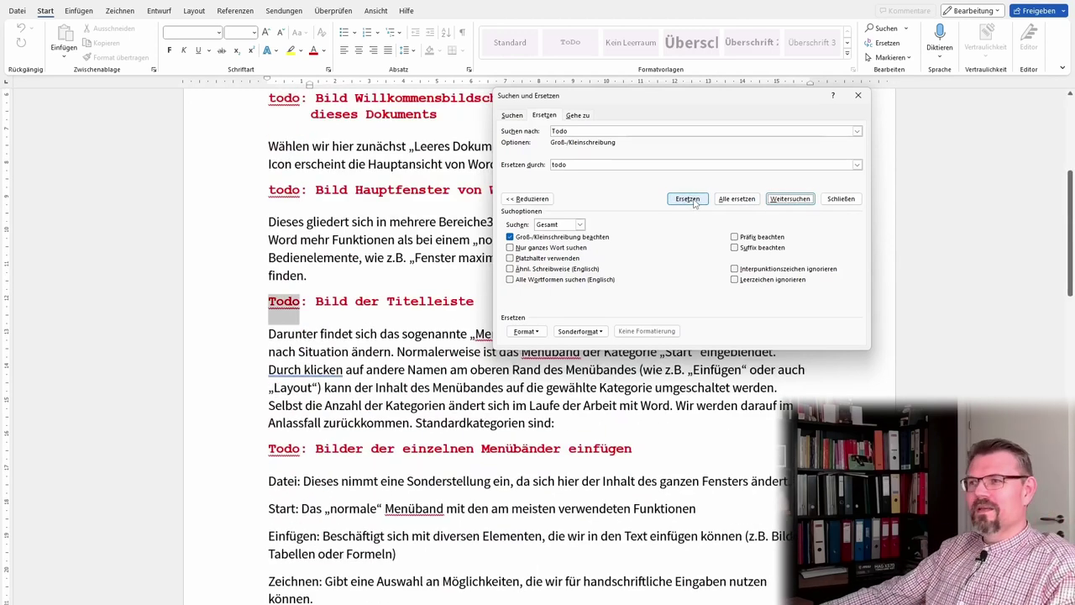
pyautogui.click(693, 201)
pyautogui.click(694, 201)
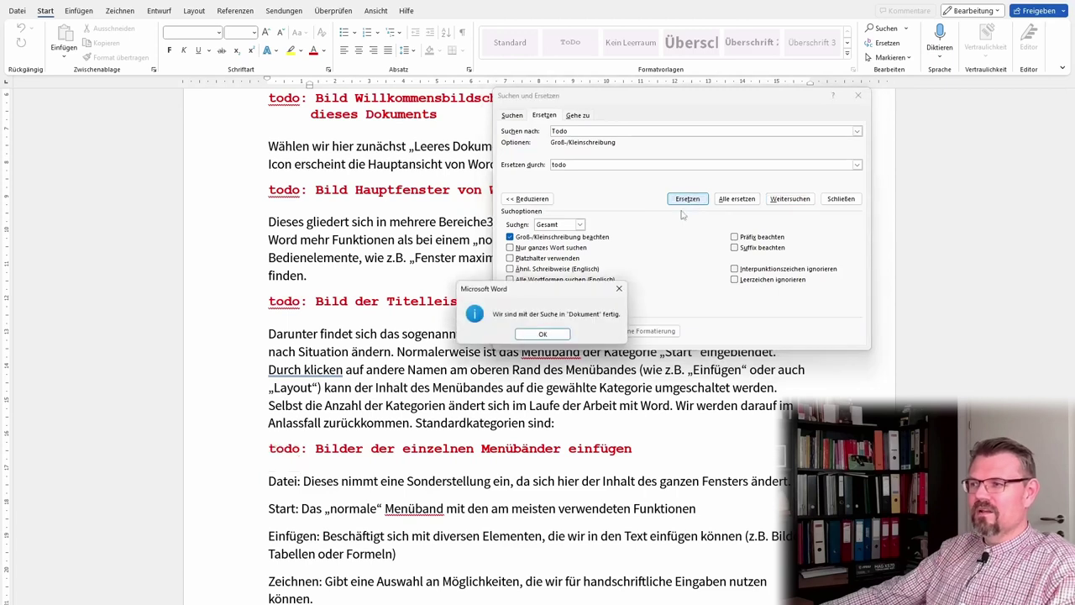
pyautogui.click(549, 332)
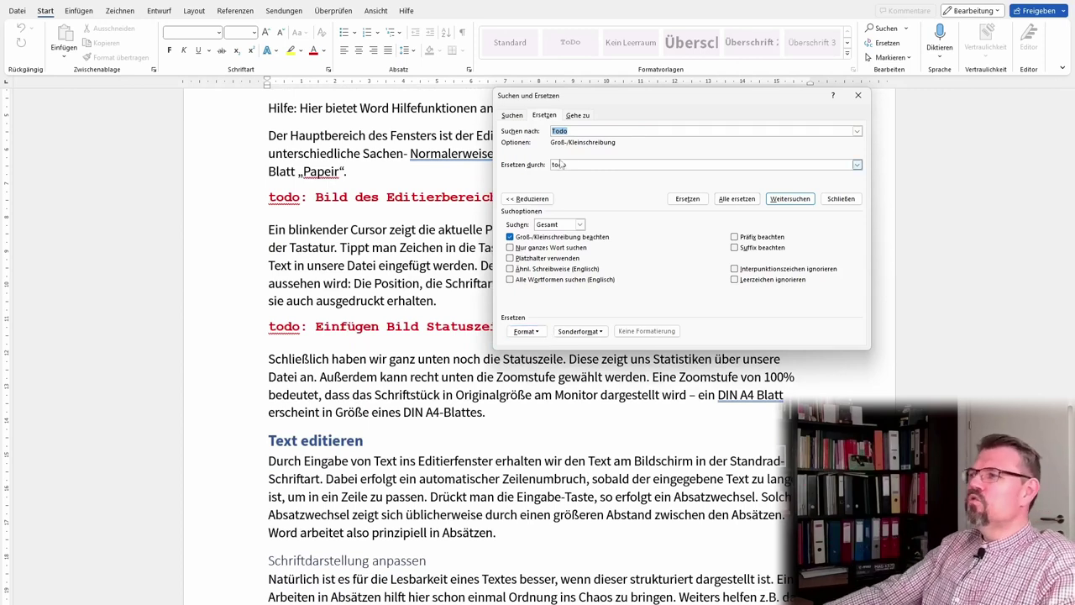
# - Look through the Gehe zu, Ersetzen and Suchen tabs, then close Suchen und Ersetzen
pyautogui.click(577, 117)
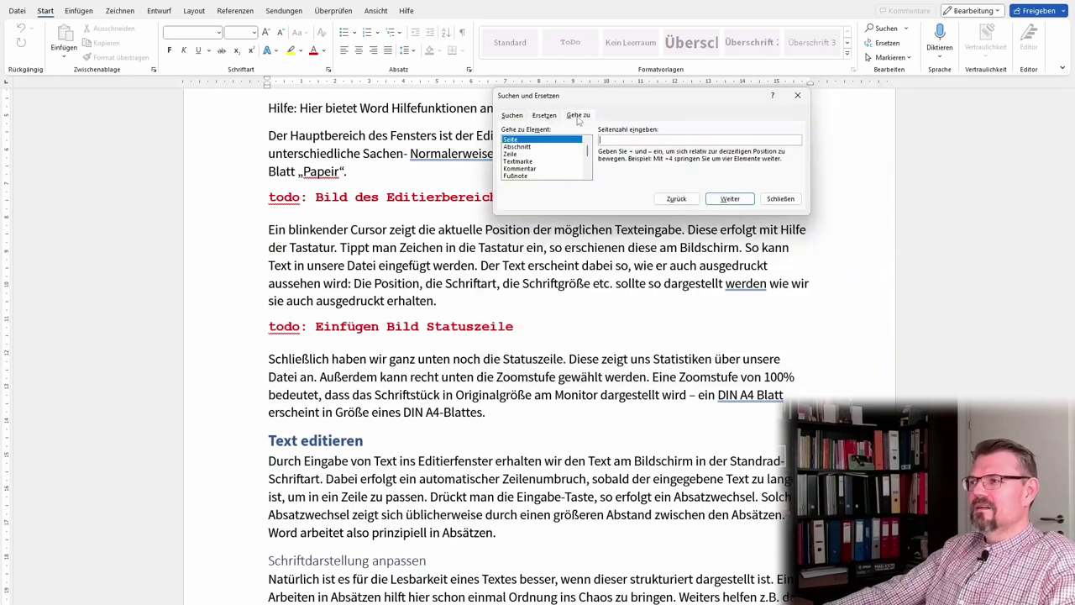
pyautogui.click(541, 154)
pyautogui.click(539, 168)
pyautogui.click(544, 117)
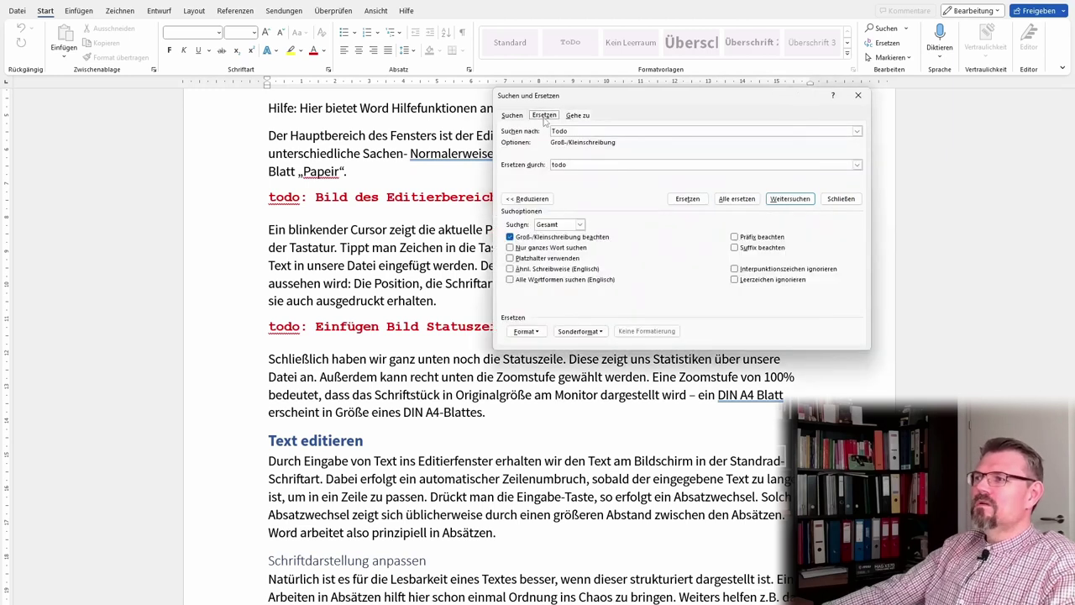
pyautogui.click(513, 117)
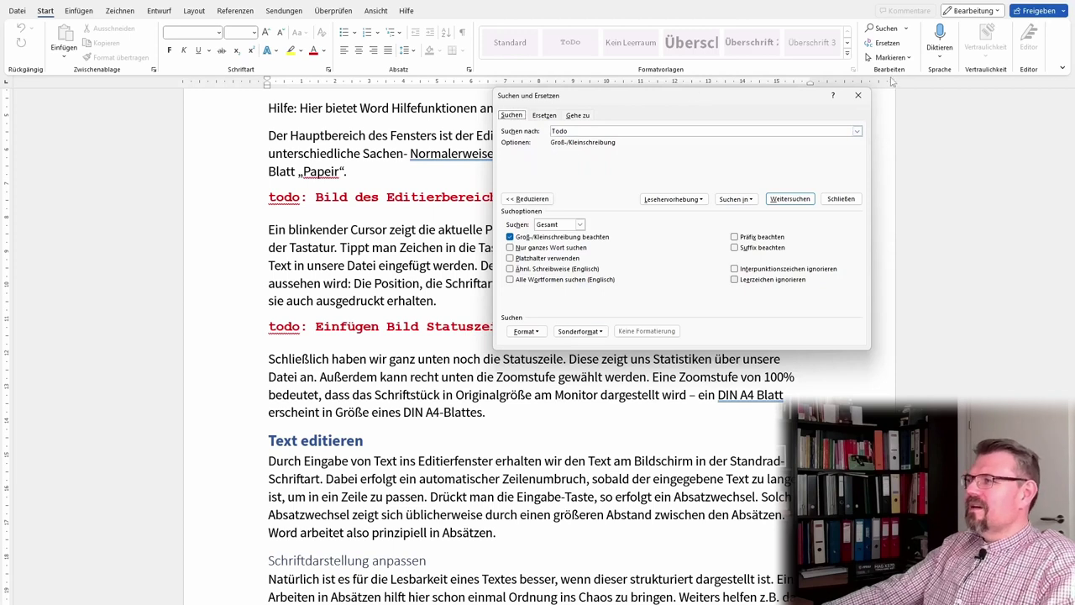
pyautogui.click(545, 115)
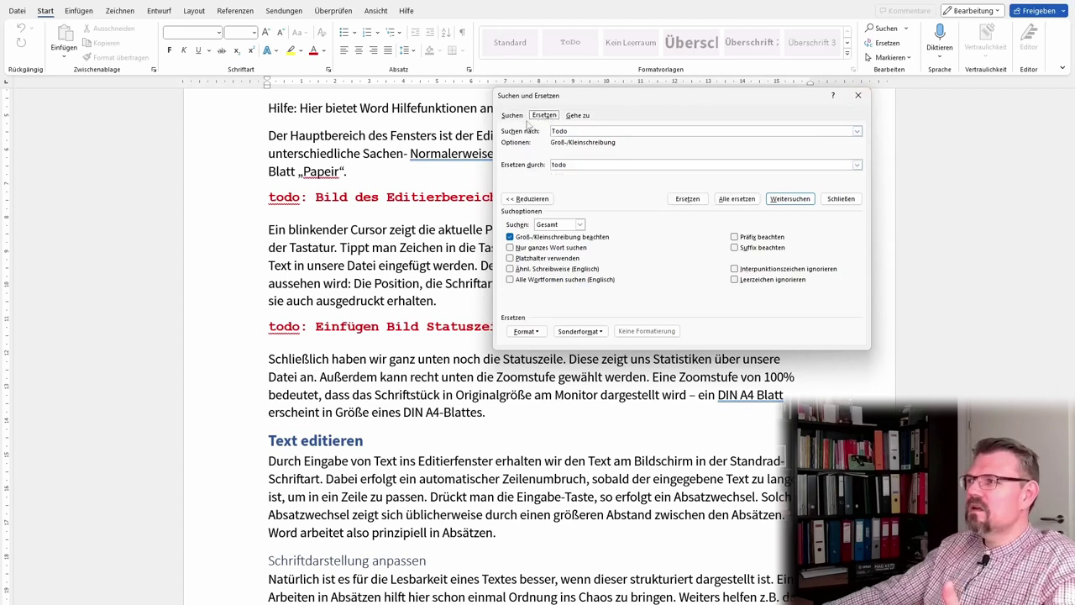
pyautogui.click(858, 95)
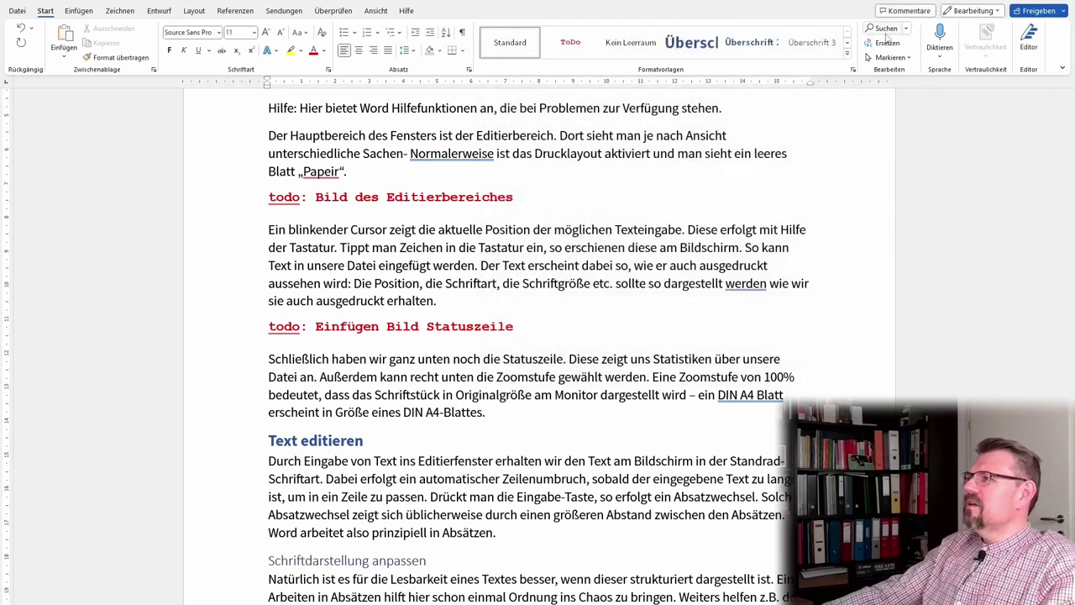
# - Open and close the Navigation pane, then choose Suchen ▸ Erweiterte Suche for 'Todo'
pyautogui.click(885, 32)
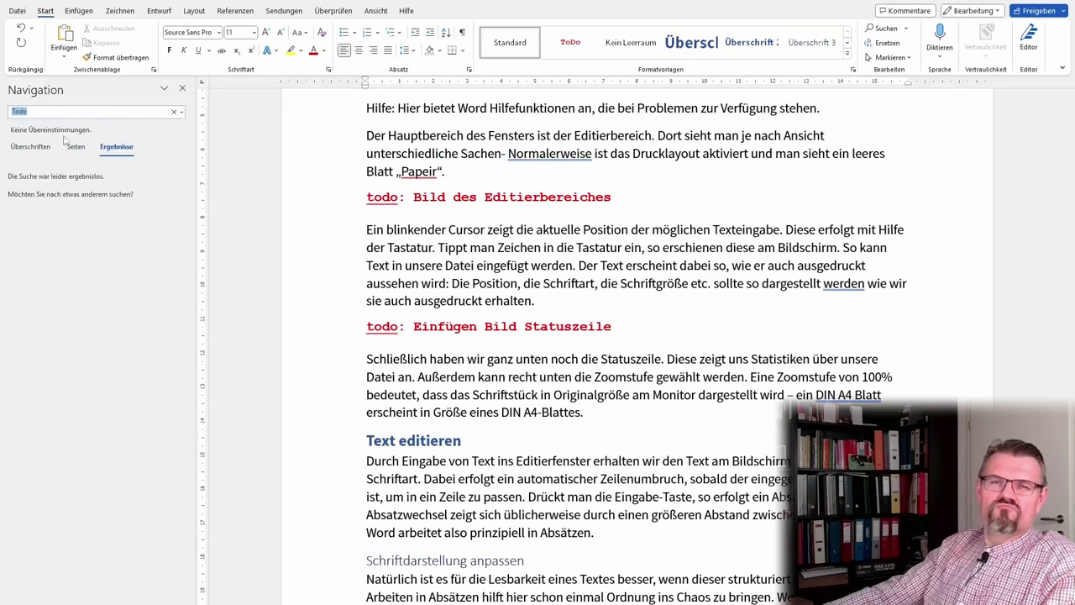
pyautogui.click(183, 87)
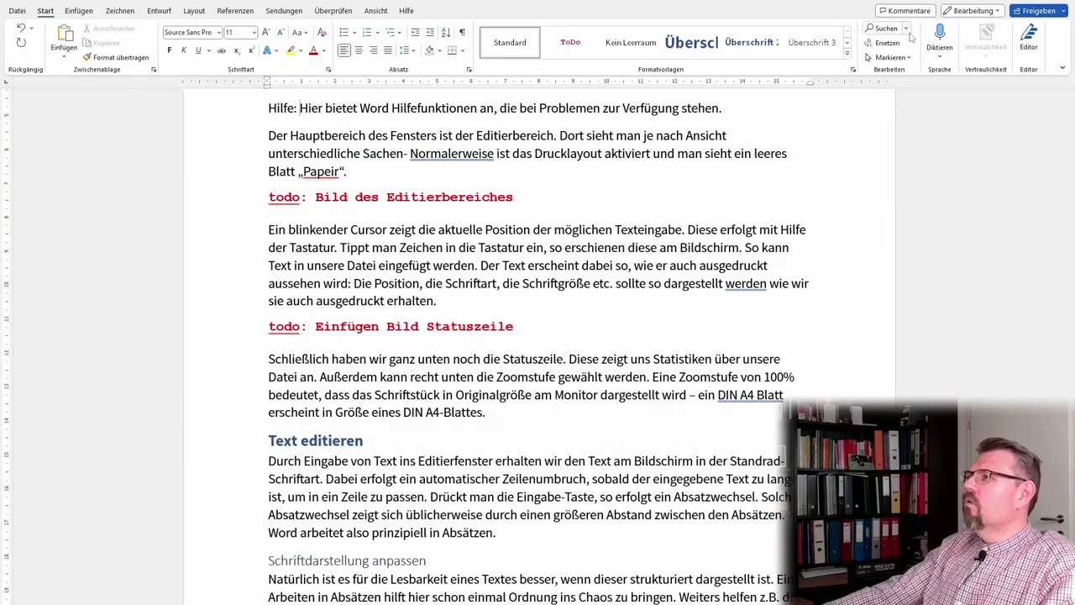
pyautogui.click(906, 30)
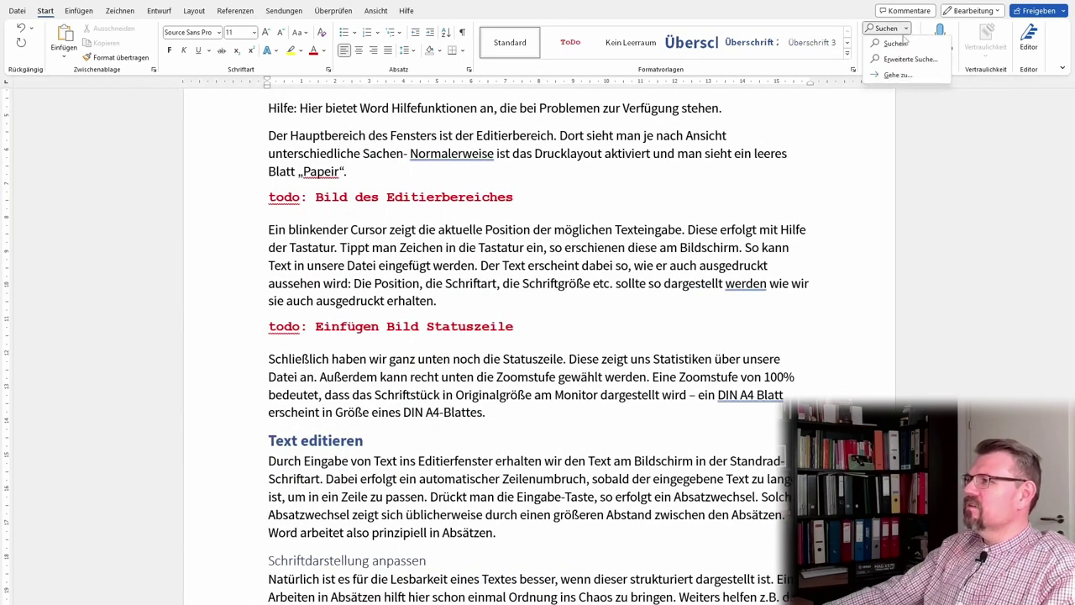
pyautogui.click(907, 61)
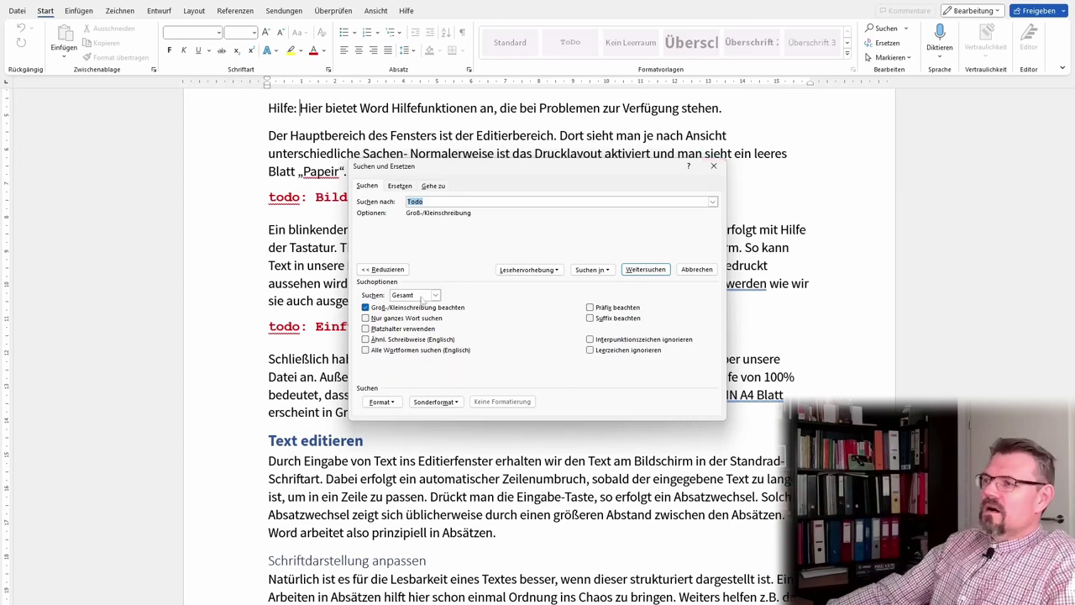
# - Use the Gehe zu tab to jump to line 50, then close the find window
pyautogui.click(434, 186)
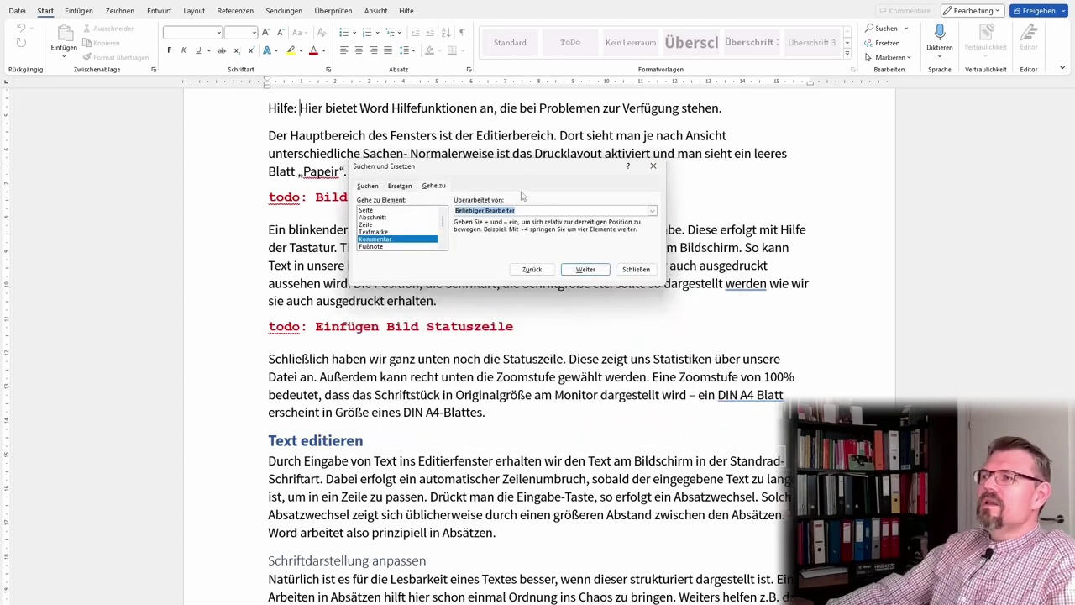
pyautogui.moveTo(530, 177); pyautogui.dragTo(418, 167)
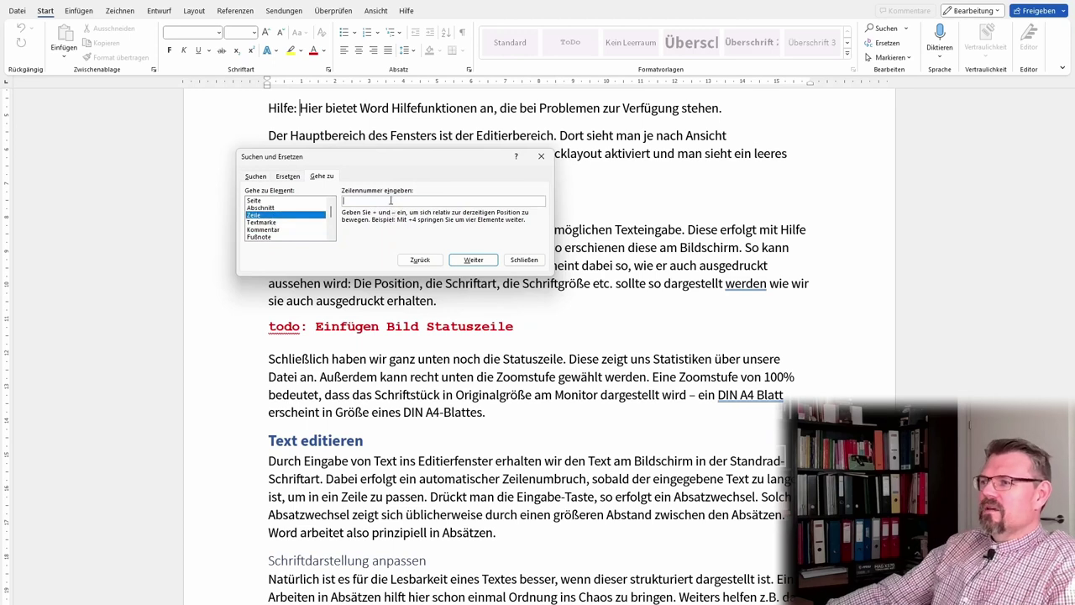
pyautogui.write('50')
pyautogui.press('Return')
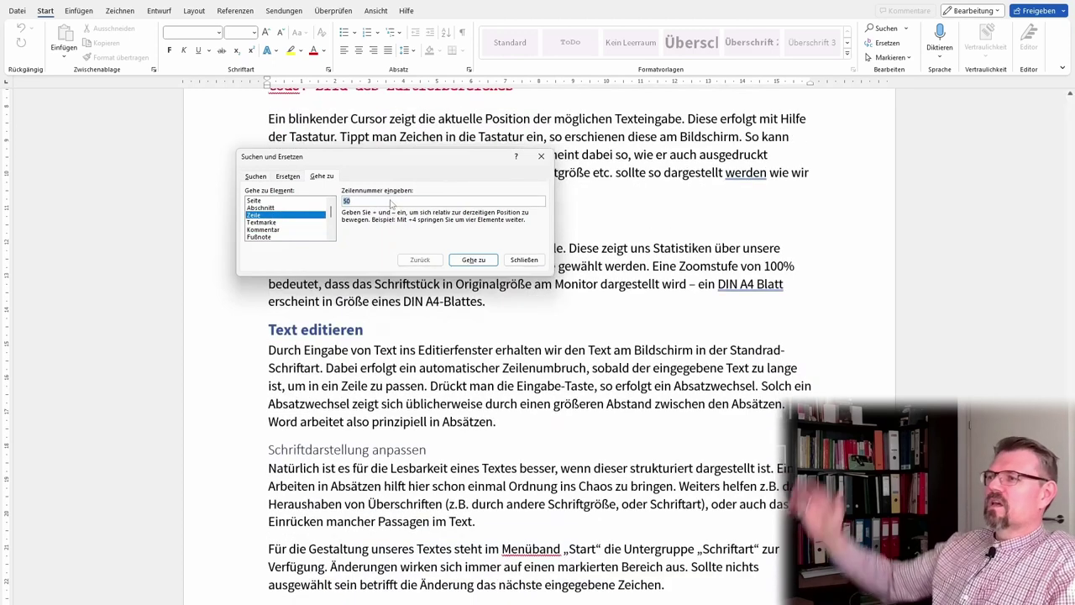
pyautogui.click(524, 260)
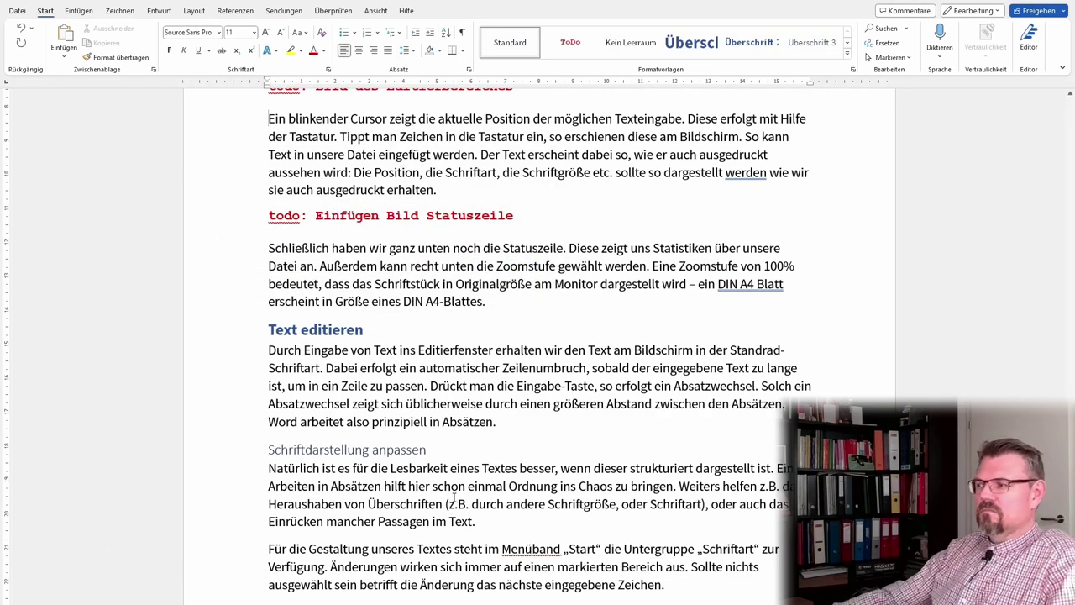
pyautogui.scroll(3, 455, 496)
pyautogui.scroll(4, 445, 471)
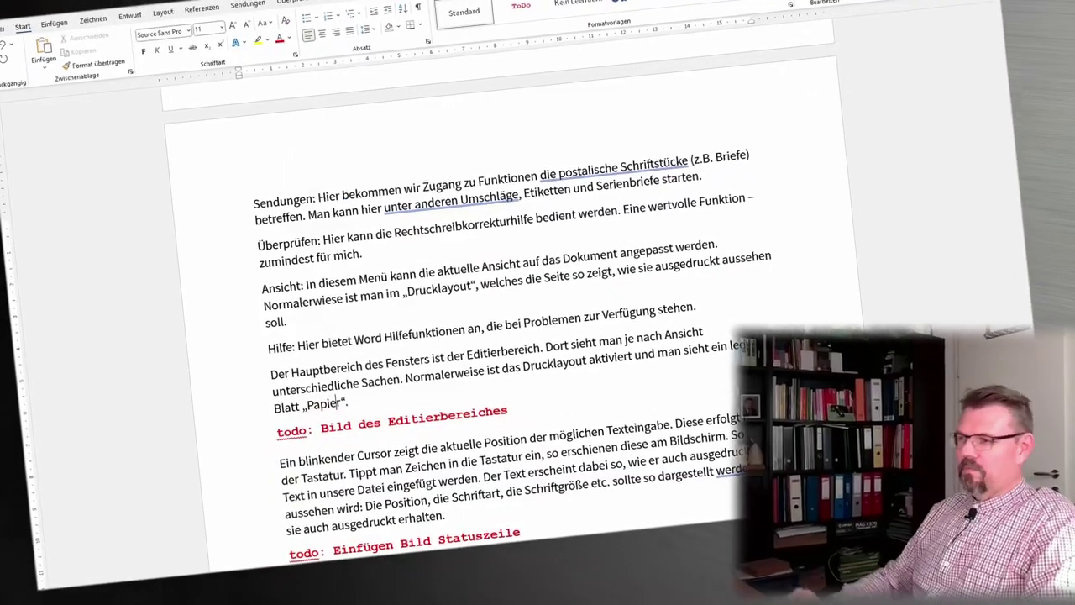
pyautogui.scroll(2, 389, 356)
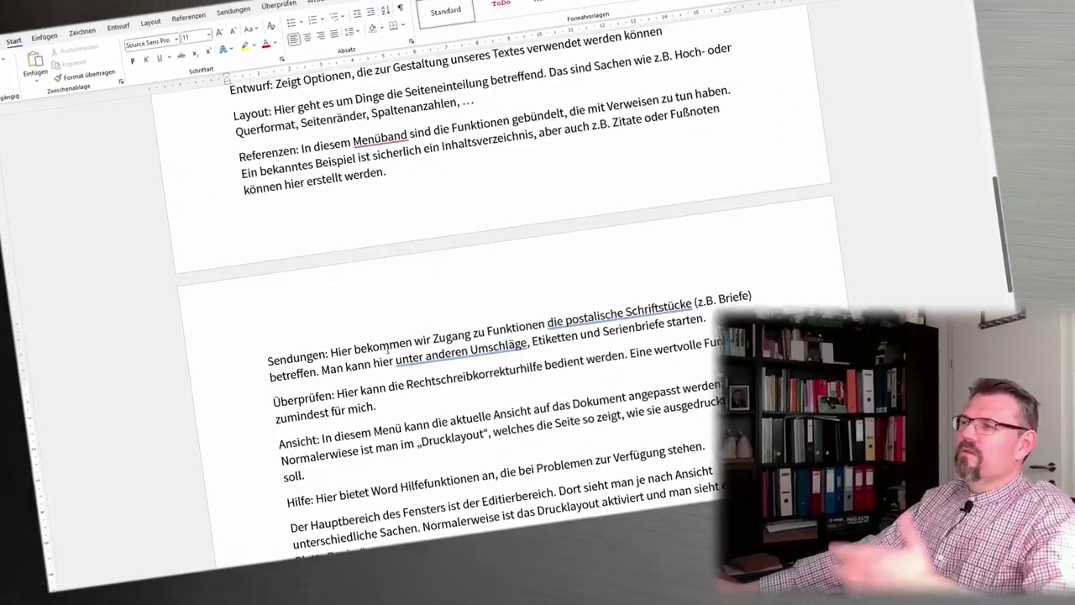
pyautogui.scroll(3, 393, 367)
pyautogui.scroll(3, 397, 378)
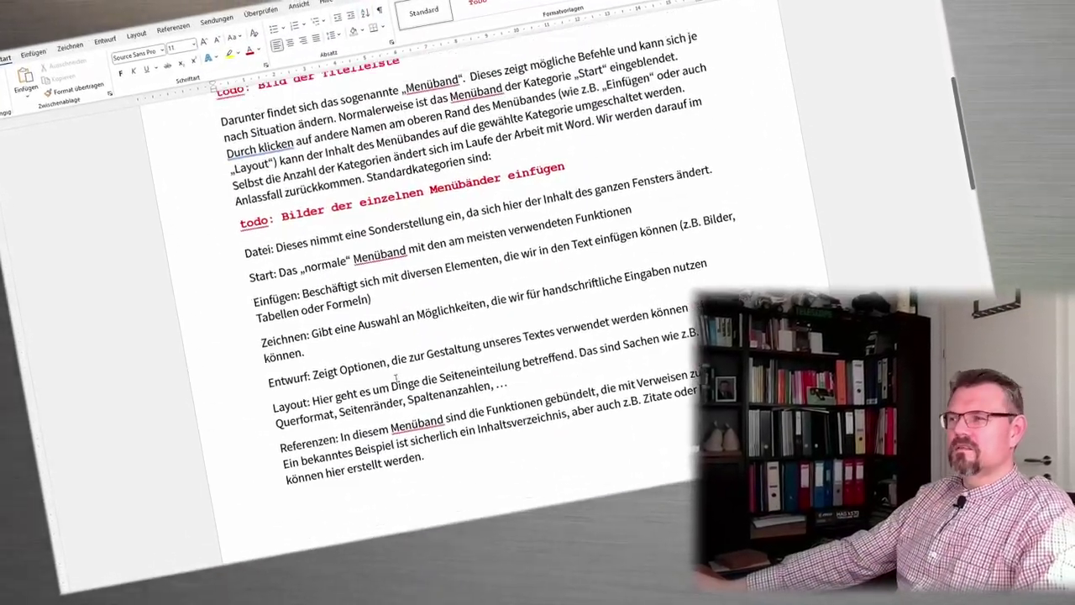
pyautogui.scroll(2, 395, 378)
pyautogui.scroll(3, 392, 377)
pyautogui.scroll(3, 390, 356)
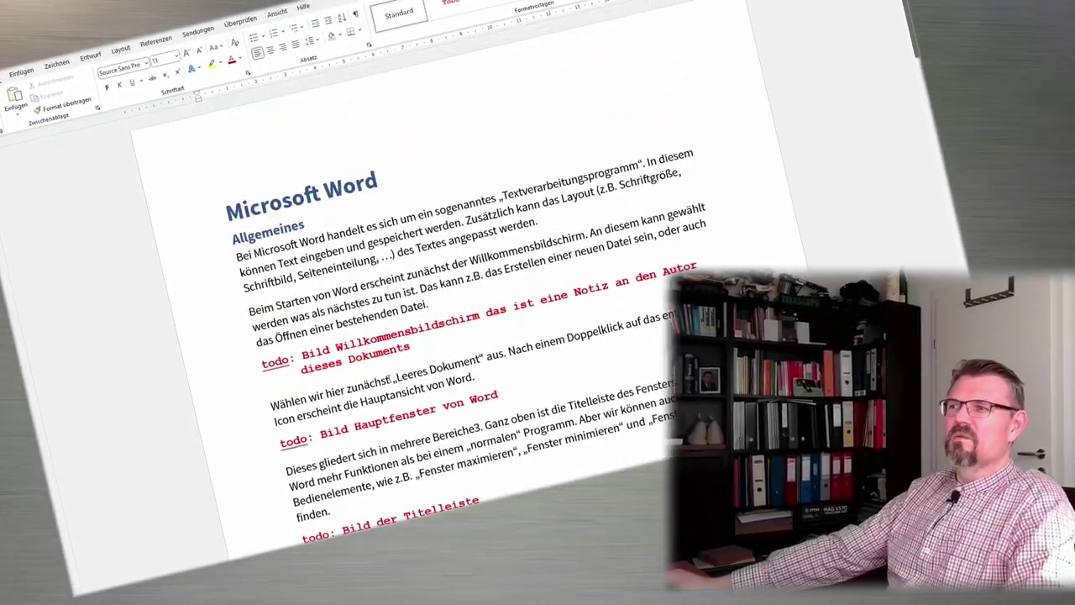